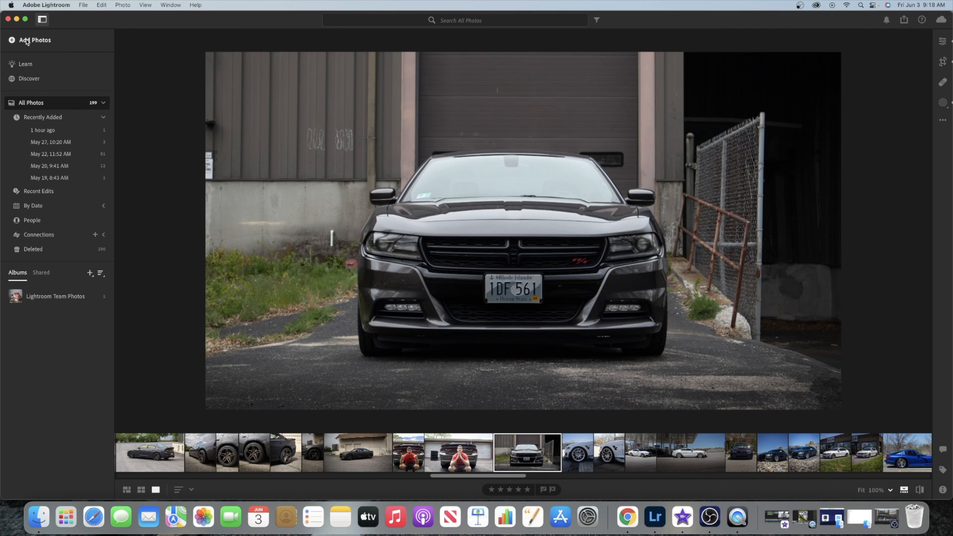
# Open the dialog for adding photos and dismiss it without importing anything
pyautogui.click(27, 40)
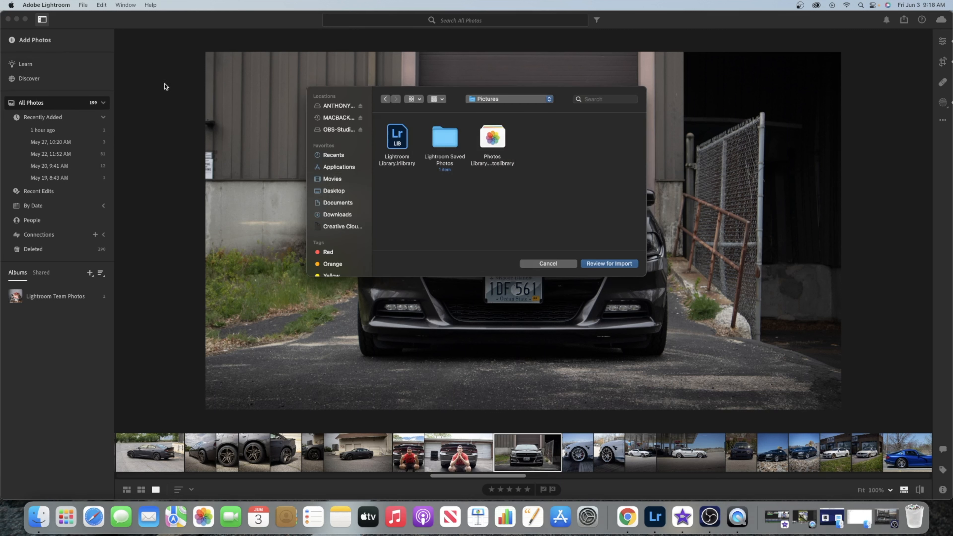
pyautogui.click(548, 264)
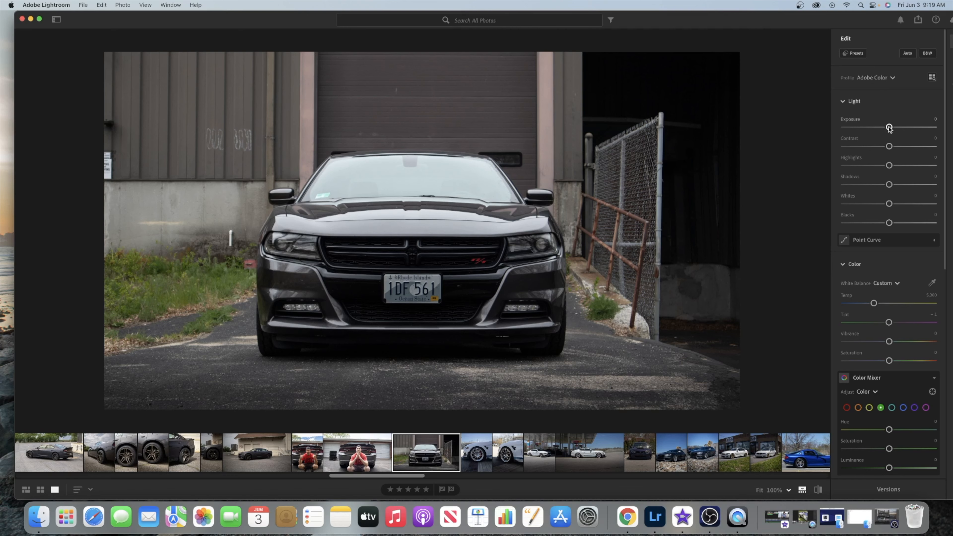
# Adjust the car photo's light with exposure +0.29, highlights -36 and whites +54
pyautogui.moveTo(890, 128); pyautogui.dragTo(894, 129)
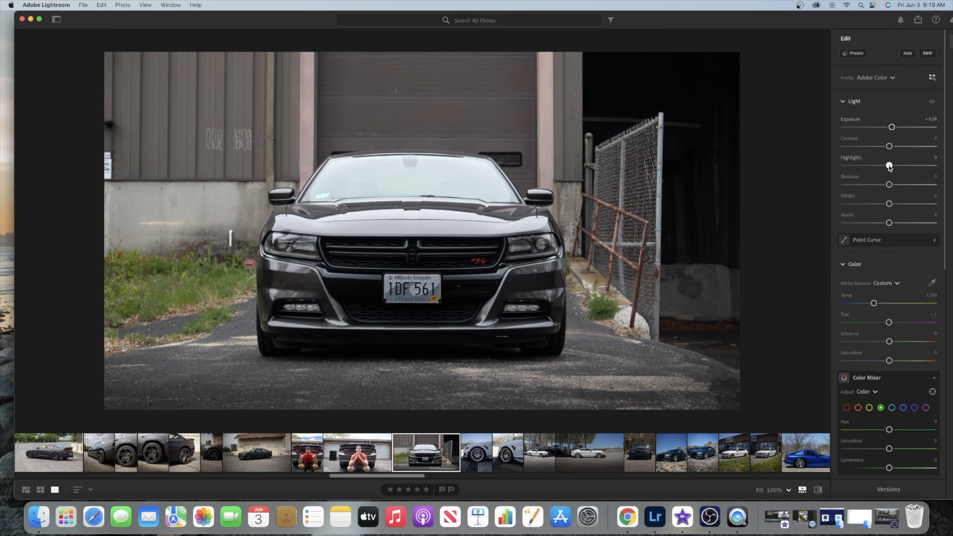
pyautogui.moveTo(890, 168); pyautogui.dragTo(877, 169)
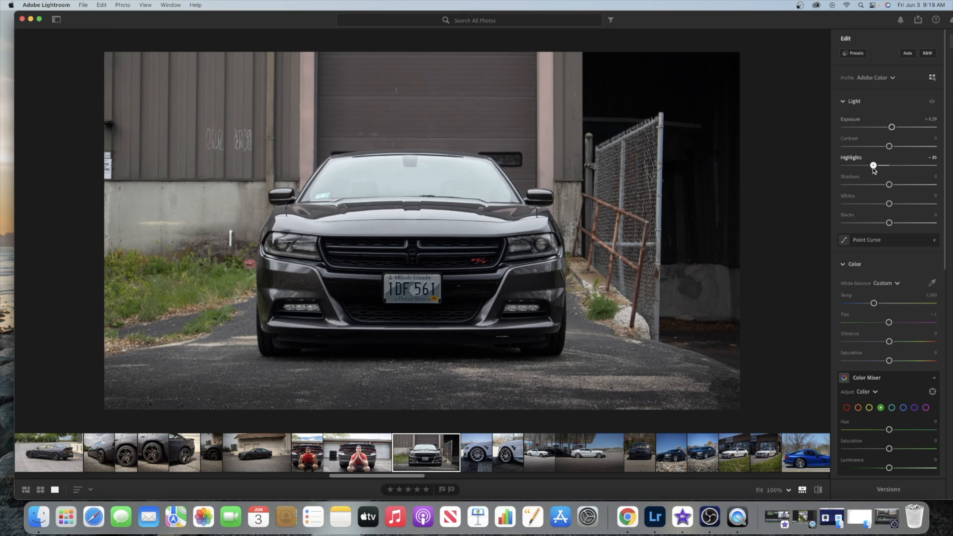
pyautogui.moveTo(872, 170); pyautogui.dragTo(874, 171)
pyautogui.scroll(-2, 869, 210)
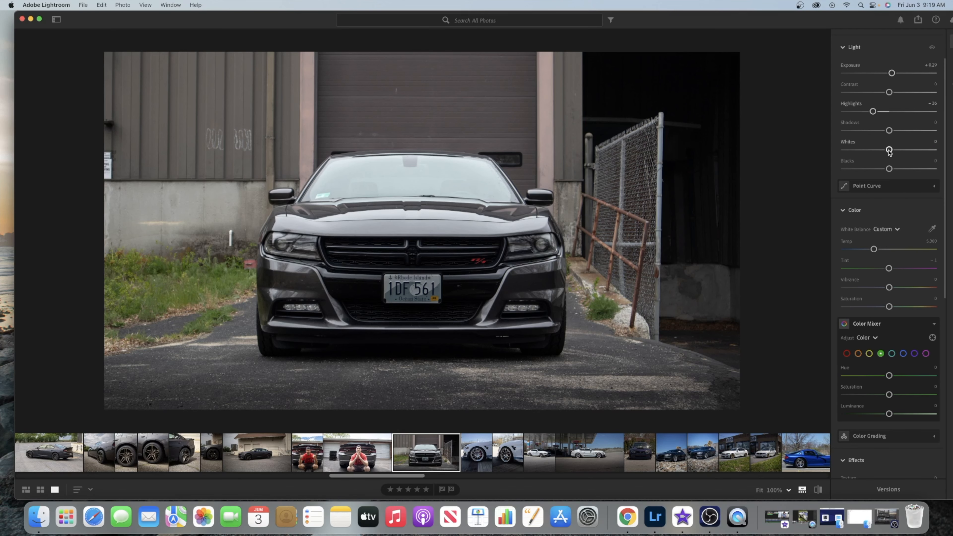
pyautogui.moveTo(889, 150); pyautogui.dragTo(914, 153)
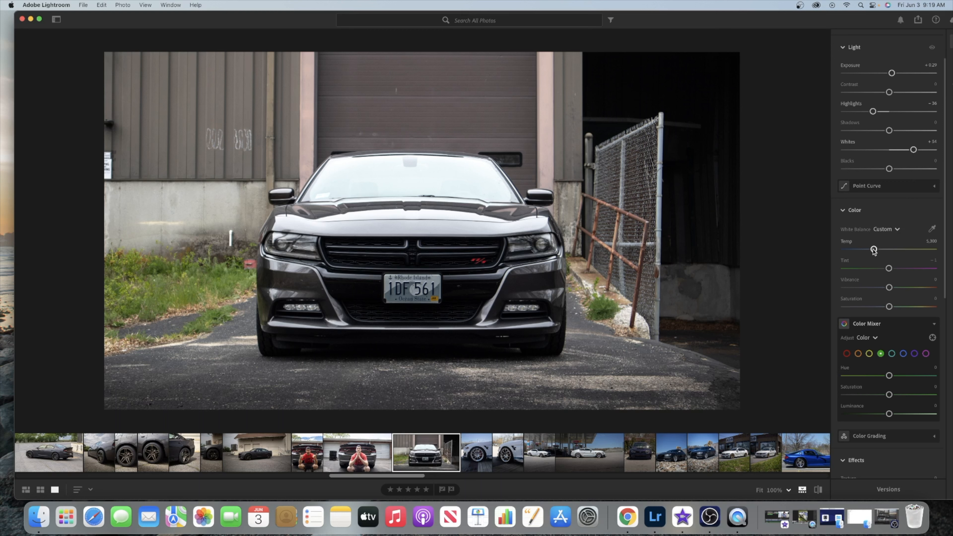
# Warm the photo to a temperature of 5,843, with saturation +8 and vibrance +16
pyautogui.moveTo(875, 252); pyautogui.dragTo(875, 252)
pyautogui.moveTo(880, 252); pyautogui.dragTo(878, 252)
pyautogui.moveTo(879, 251); pyautogui.dragTo(879, 251)
pyautogui.moveTo(890, 307); pyautogui.dragTo(891, 307)
pyautogui.moveTo(890, 288); pyautogui.dragTo(898, 288)
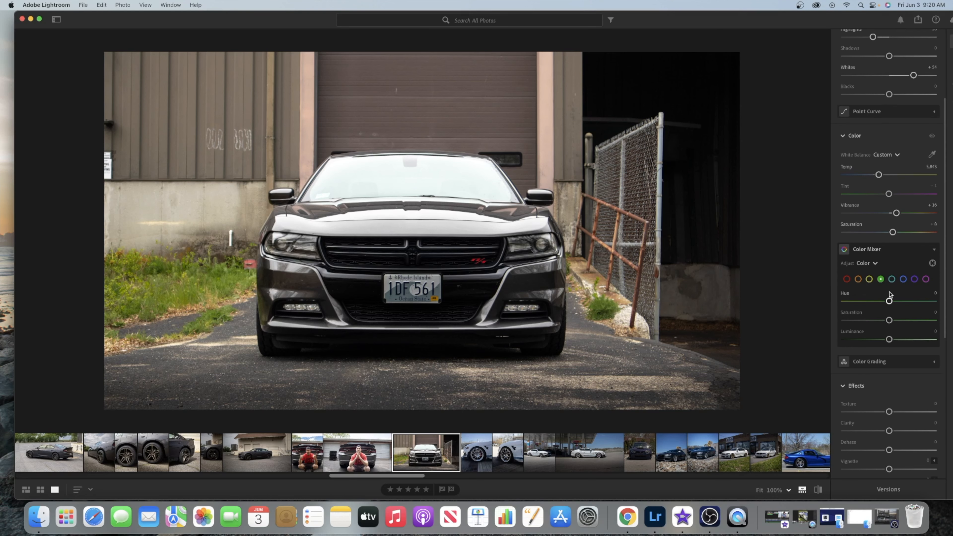
# Reduce the green saturation in the Color Mixer and set the yellow saturation to -30
pyautogui.moveTo(890, 323)
pyautogui.mouseDown()
pyautogui.moveTo(866, 323)
pyautogui.moveTo(877, 324)
pyautogui.mouseUp()
pyautogui.click(870, 279)
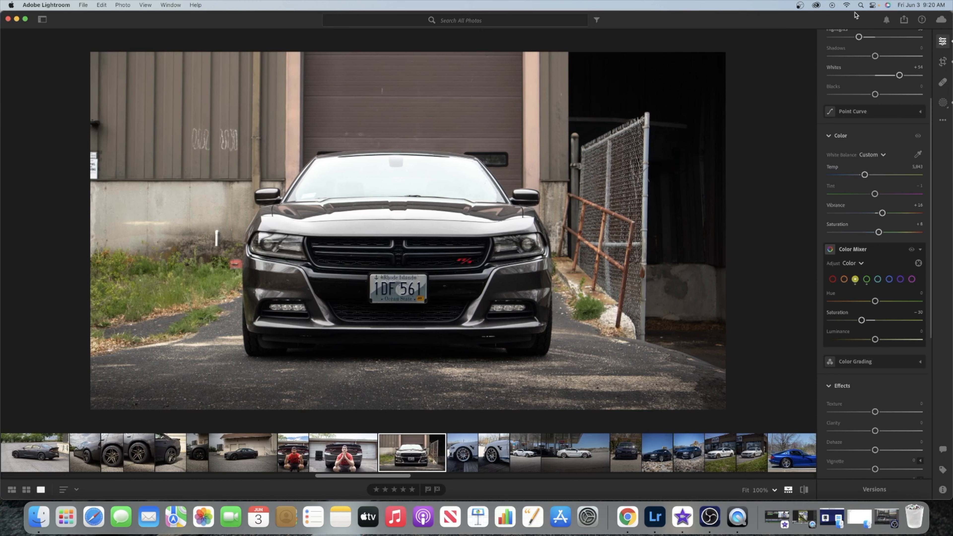
# Create a Select Subject mask on the car with exposure -0.16, highlights -77, shadows +48 and whites +5
pyautogui.click(945, 104)
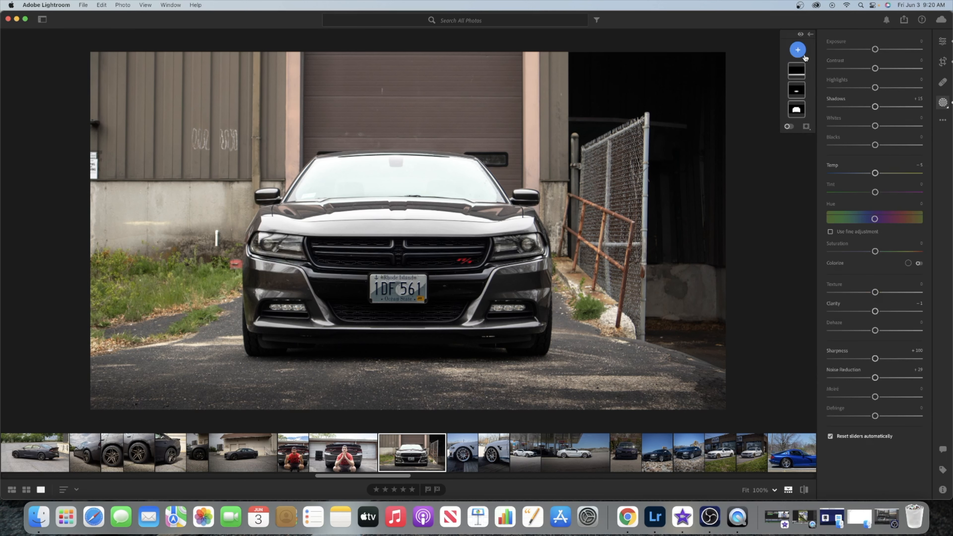
pyautogui.click(798, 50)
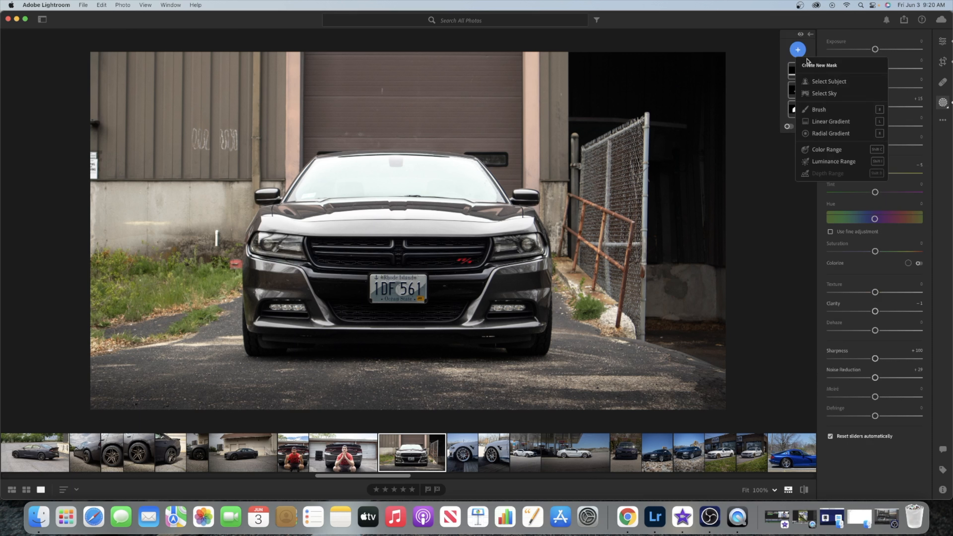
pyautogui.click(827, 82)
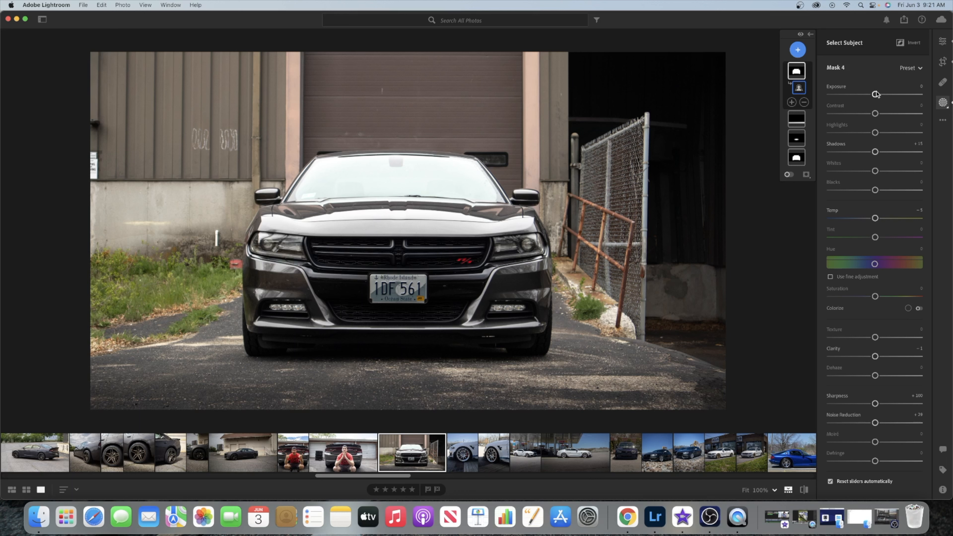
pyautogui.moveTo(878, 95)
pyautogui.mouseDown()
pyautogui.moveTo(901, 96)
pyautogui.moveTo(873, 96)
pyautogui.mouseUp()
pyautogui.moveTo(876, 132); pyautogui.dragTo(856, 134)
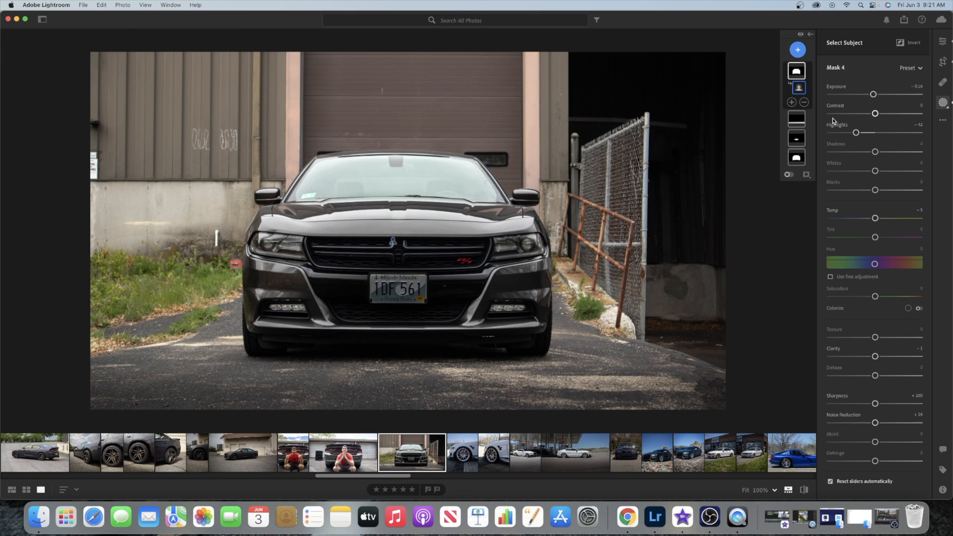
pyautogui.moveTo(875, 152); pyautogui.dragTo(899, 155)
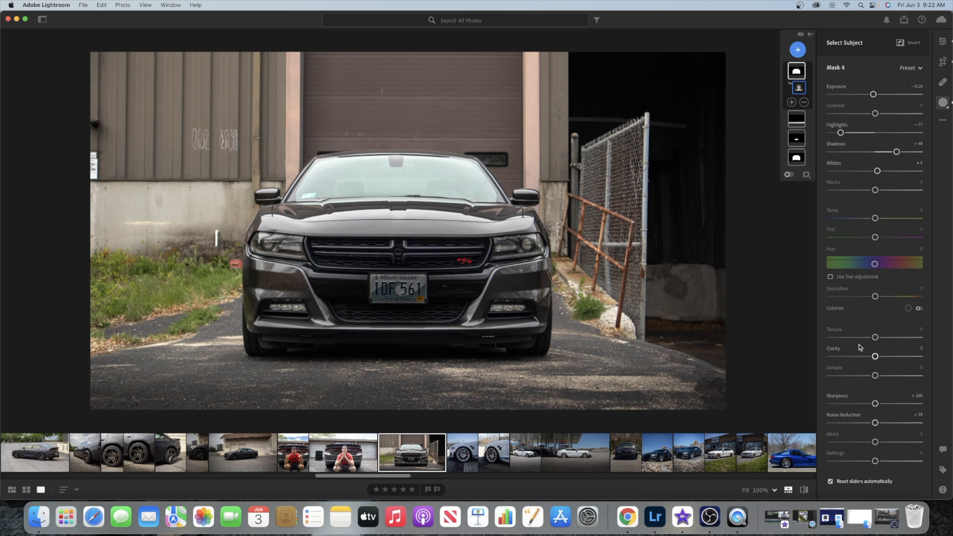
# Set the car mask's texture to +10 and clarity to +25, and give it a slight sharpness boost
pyautogui.moveTo(876, 338); pyautogui.dragTo(927, 363)
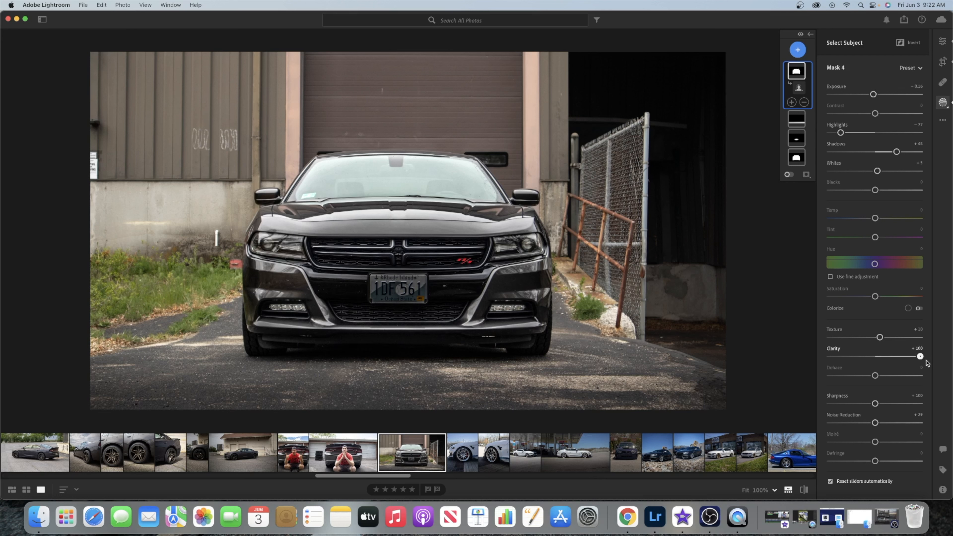
pyautogui.moveTo(926, 364); pyautogui.dragTo(893, 366)
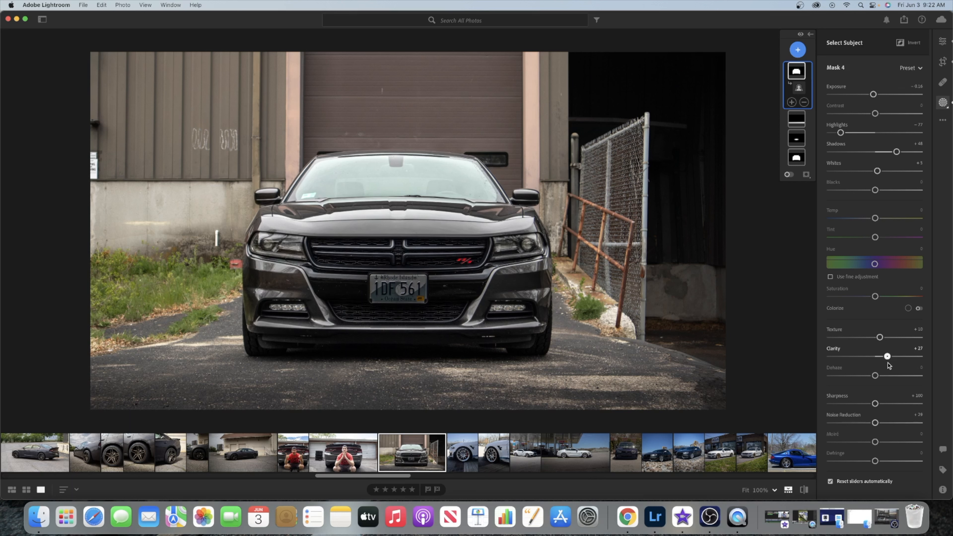
pyautogui.moveTo(888, 365); pyautogui.dragTo(888, 364)
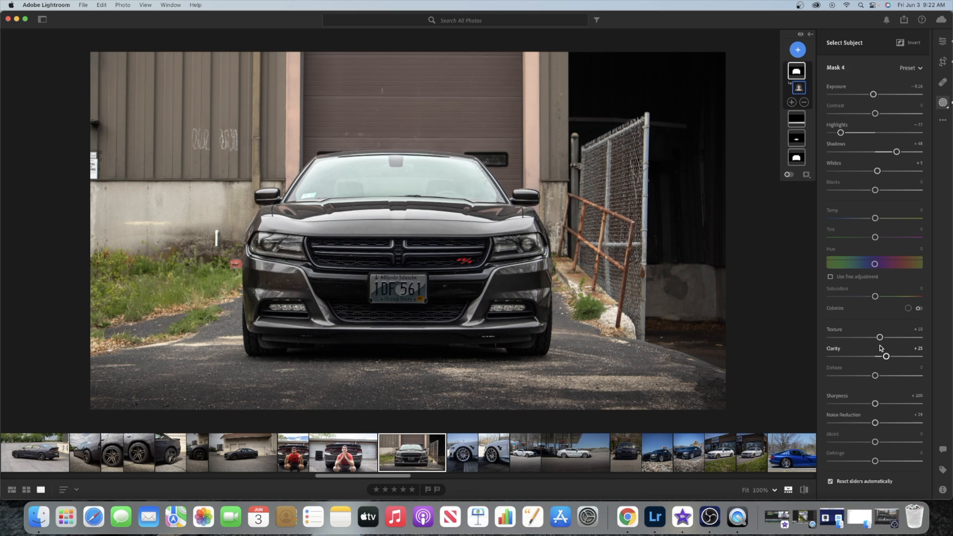
pyautogui.moveTo(876, 407); pyautogui.dragTo(879, 406)
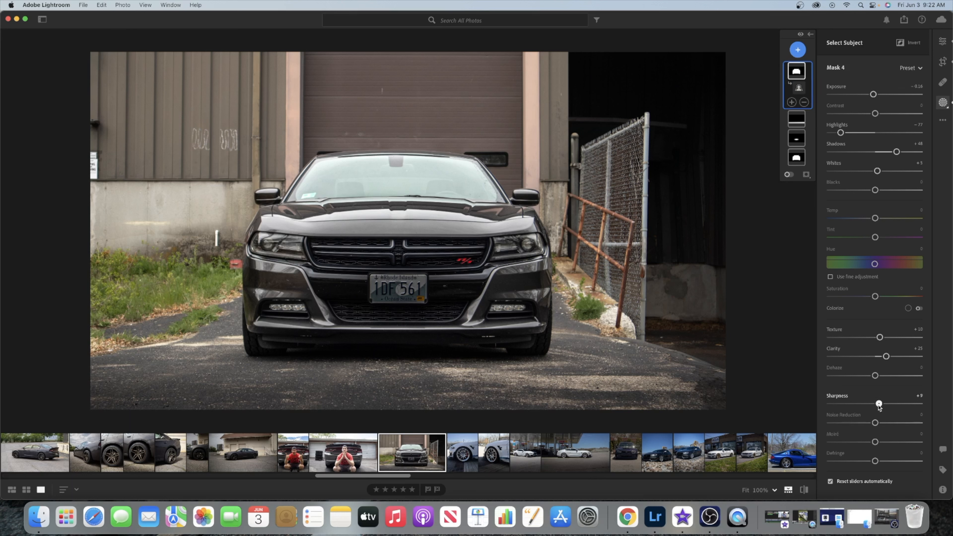
pyautogui.moveTo(879, 406); pyautogui.dragTo(880, 406)
pyautogui.click(943, 42)
# Crop the photo tighter at the As Shot ratio and reposition it so the car sits centred in the frame
pyautogui.click(944, 62)
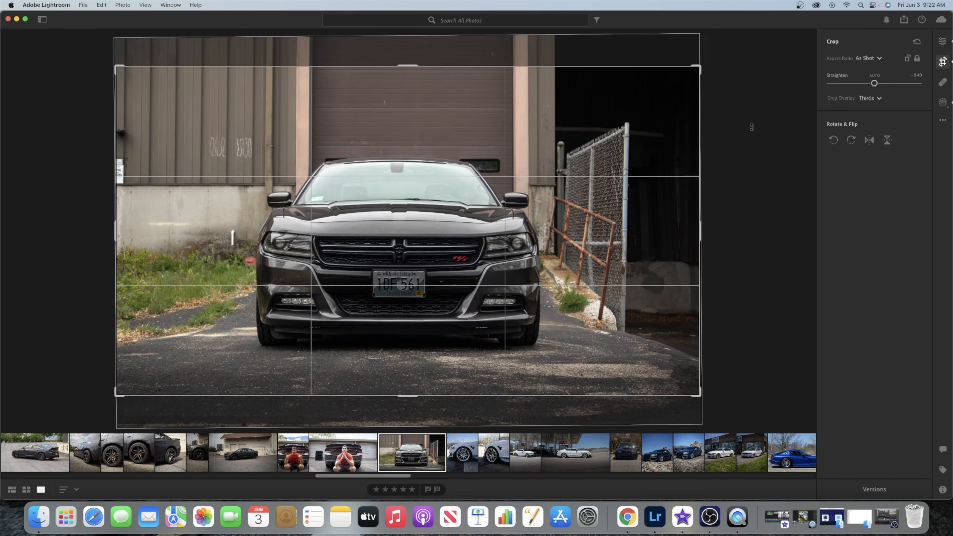
pyautogui.moveTo(487, 166); pyautogui.dragTo(507, 155)
pyautogui.moveTo(473, 194); pyautogui.dragTo(457, 193)
pyautogui.moveTo(138, 79); pyautogui.dragTo(144, 82)
pyautogui.moveTo(338, 198); pyautogui.dragTo(349, 201)
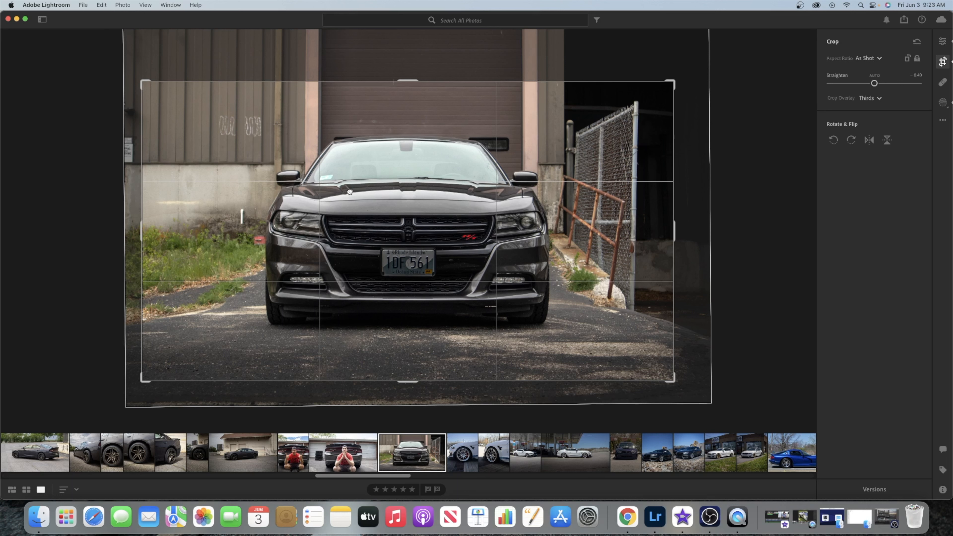
pyautogui.moveTo(350, 192); pyautogui.dragTo(348, 192)
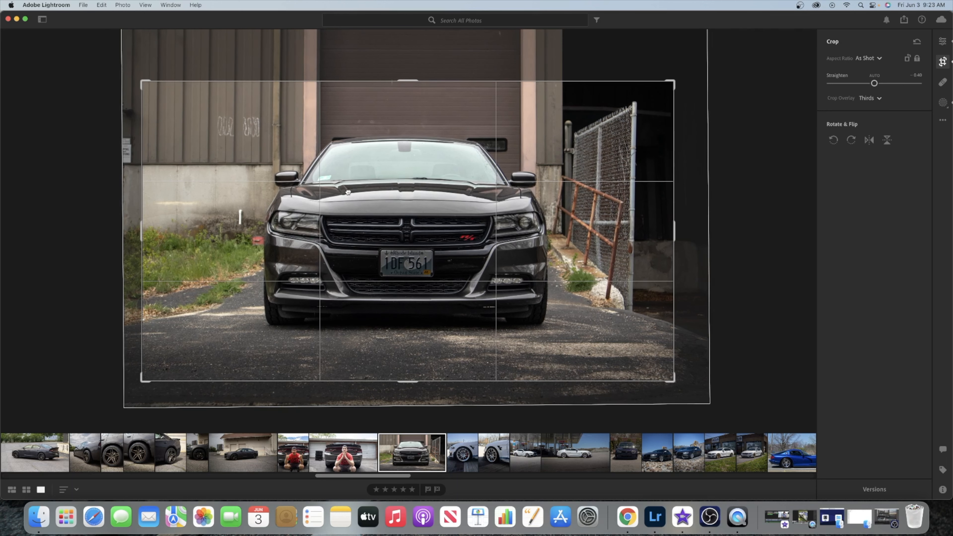
pyautogui.press('e')
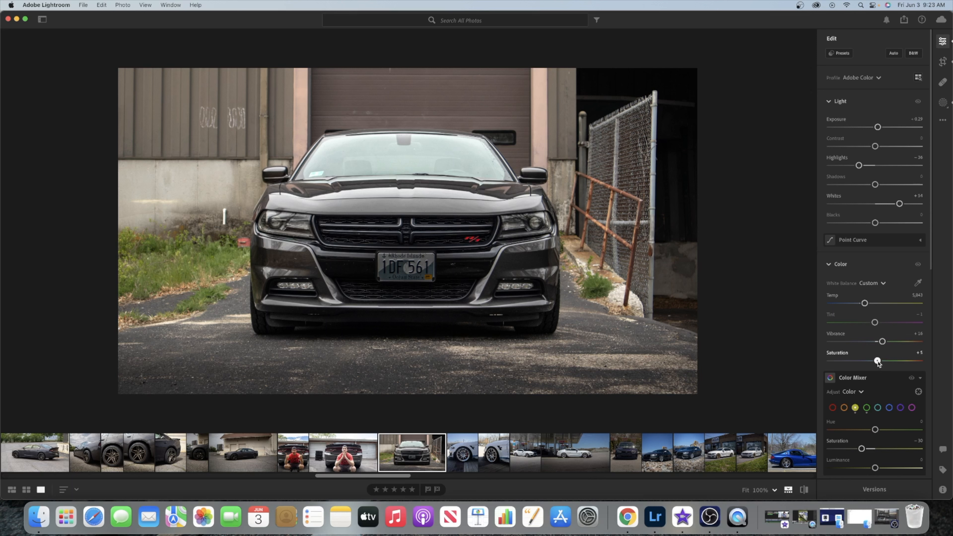
# Set the photo's overall saturation to -4 and the saturation of the car's Mask 1 to +14
pyautogui.moveTo(877, 361); pyautogui.dragTo(875, 362)
pyautogui.click(943, 103)
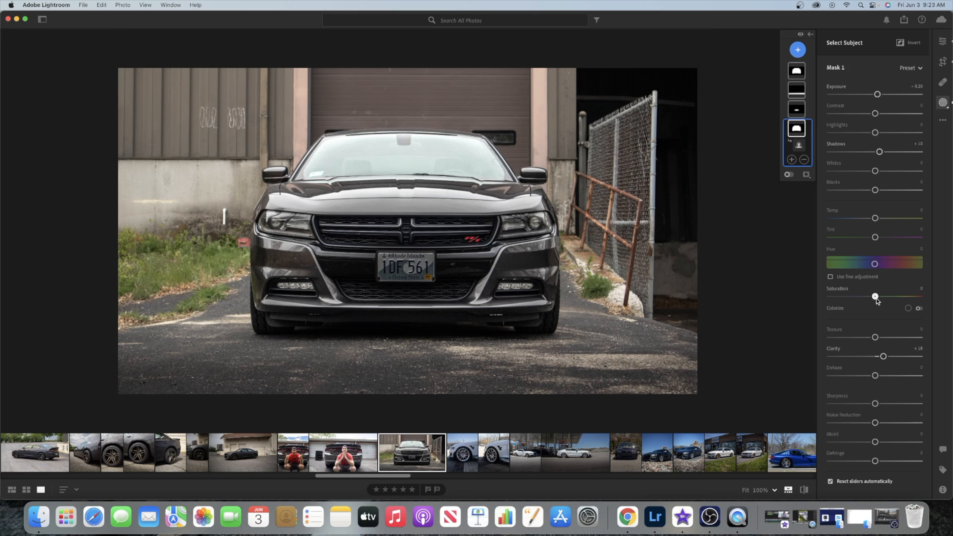
pyautogui.moveTo(879, 299); pyautogui.dragTo(883, 300)
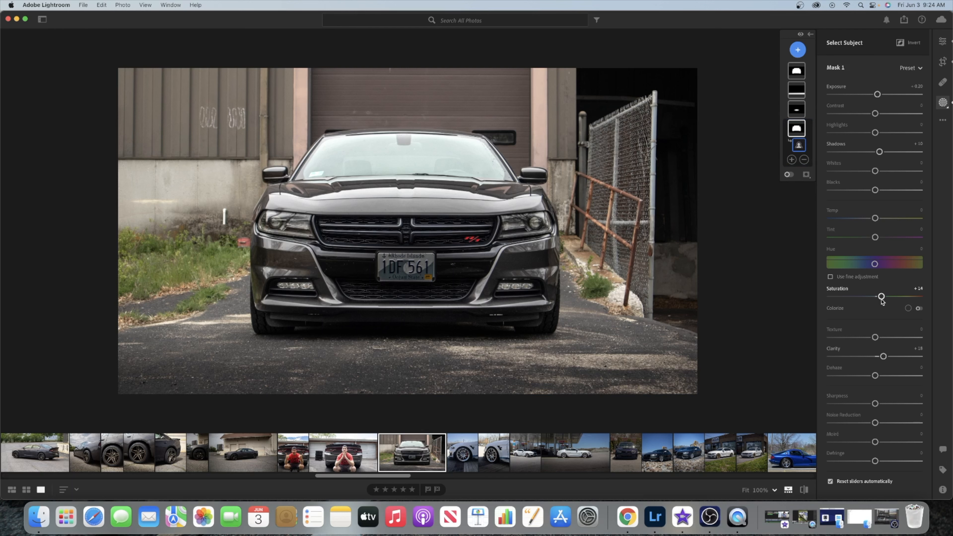
pyautogui.click(944, 42)
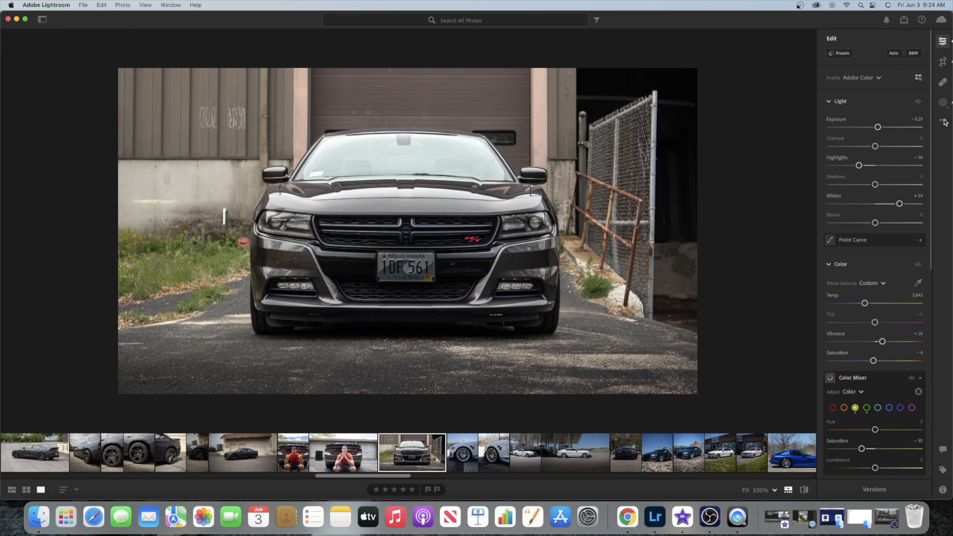
# Add a linear gradient mask over the pavement in front of the car and set its exposure to -0.64
pyautogui.click(944, 103)
pyautogui.click(799, 50)
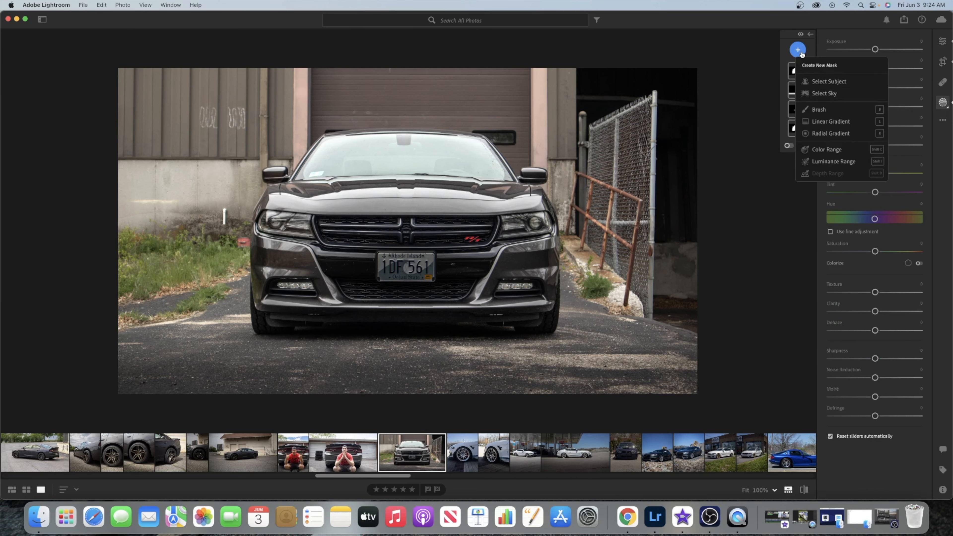
pyautogui.click(826, 120)
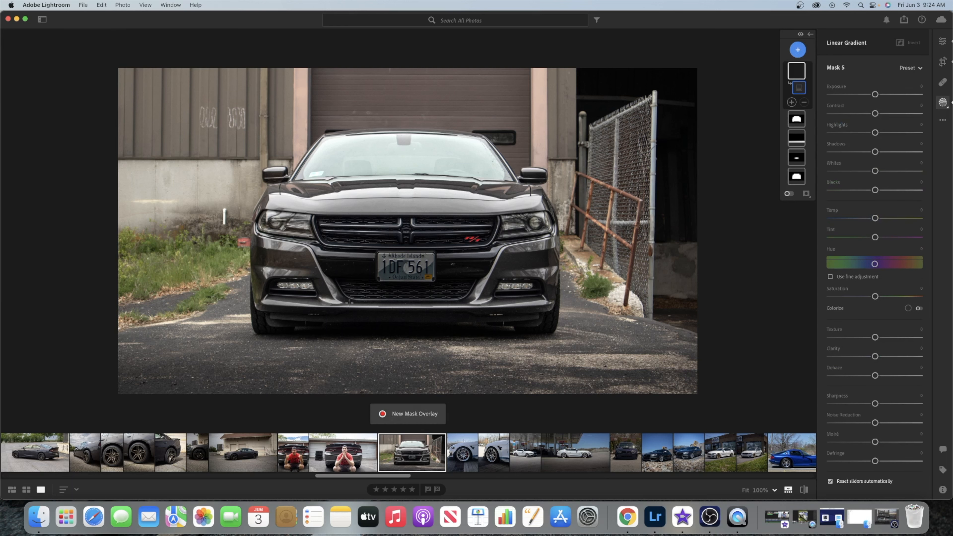
pyautogui.moveTo(271, 379); pyautogui.dragTo(273, 331)
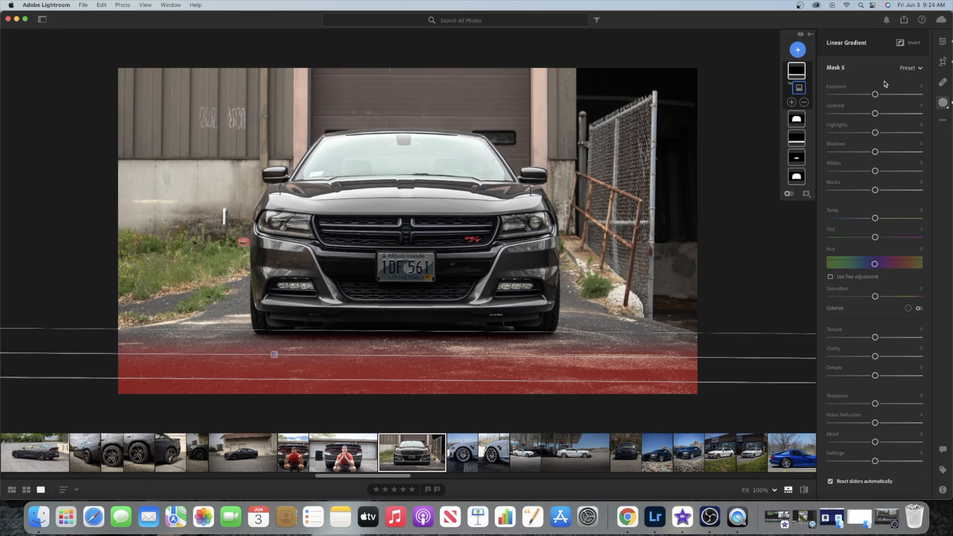
pyautogui.moveTo(876, 94); pyautogui.dragTo(870, 96)
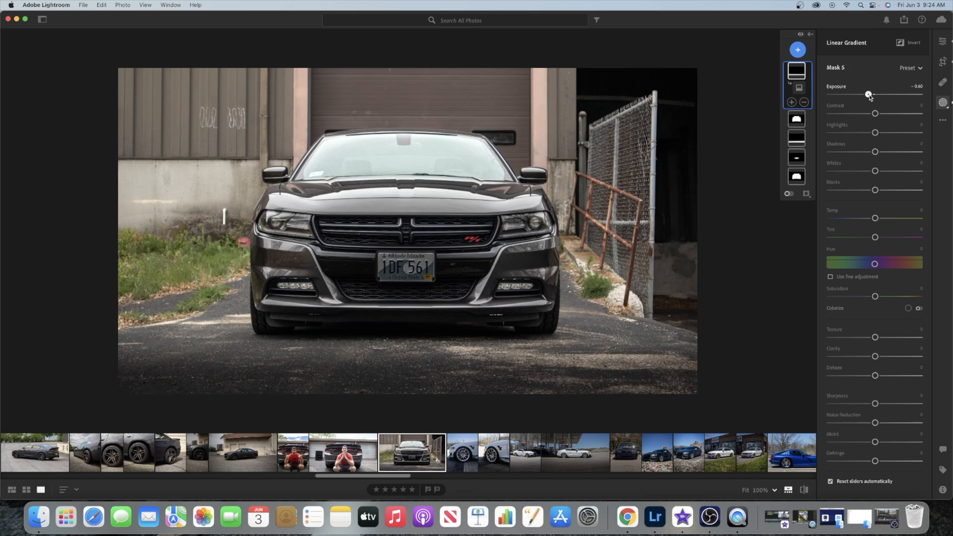
pyautogui.moveTo(870, 96); pyautogui.dragTo(868, 96)
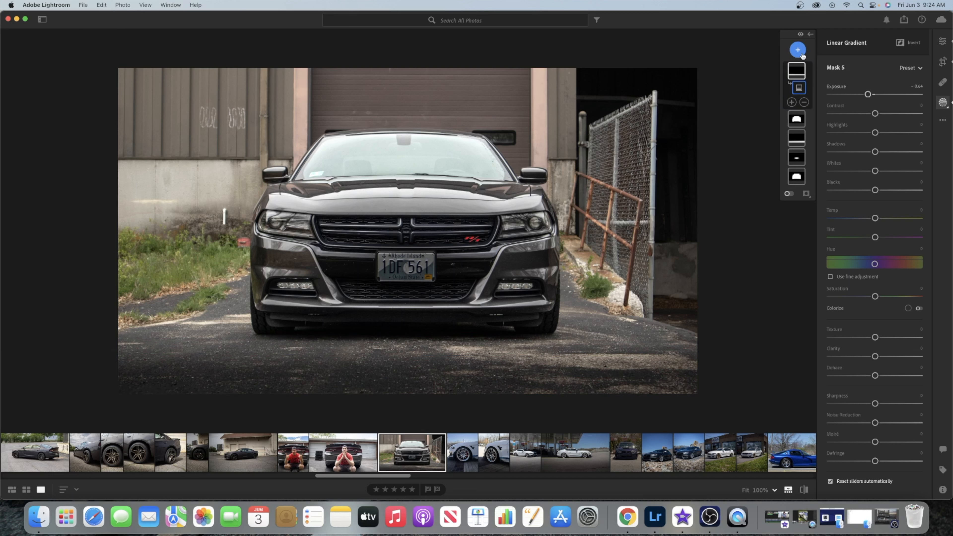
# Set the Color Mixer's green saturation to +14 and the vibrance to +22, comparing the photo with and without the Light adjustments
pyautogui.click(944, 43)
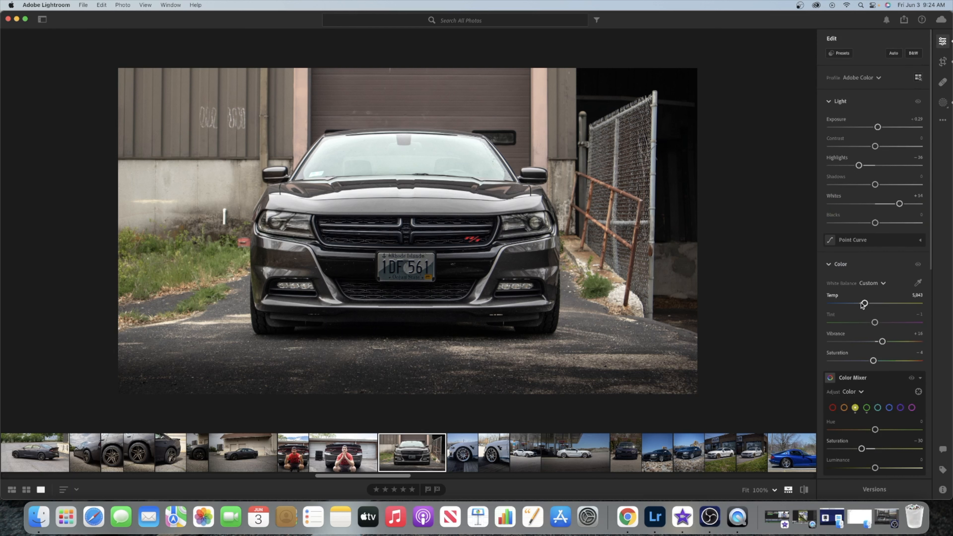
pyautogui.click(867, 408)
pyautogui.moveTo(868, 451); pyautogui.dragTo(881, 451)
pyautogui.click(918, 102)
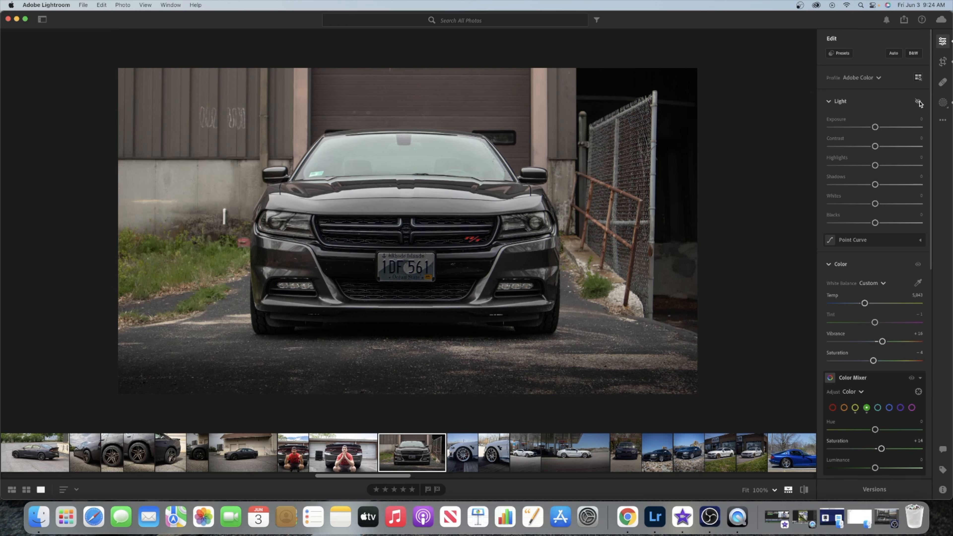
pyautogui.click(918, 102)
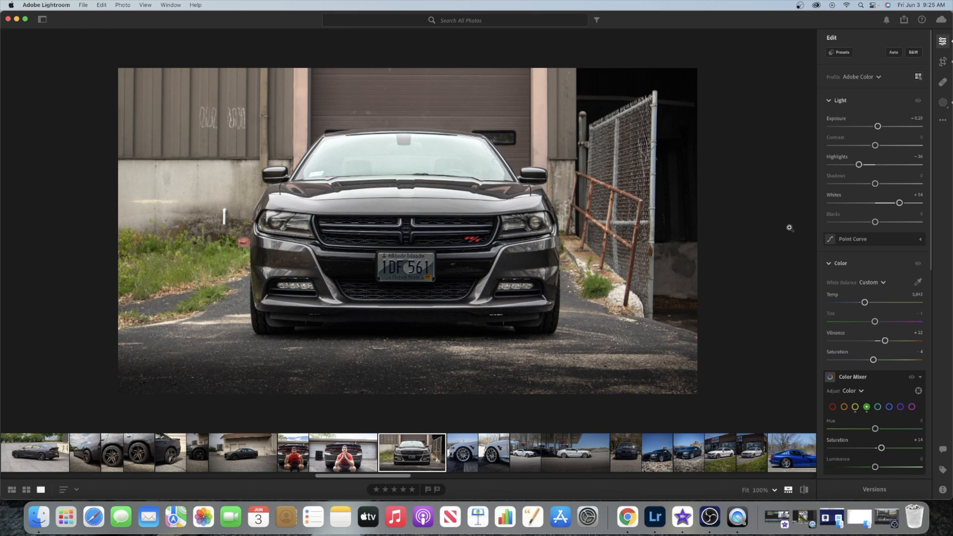
# Open the rear-view portrait photo of the dark car parked on grass from earlier in the filmstrip
pyautogui.scroll(-3, 887, 228)
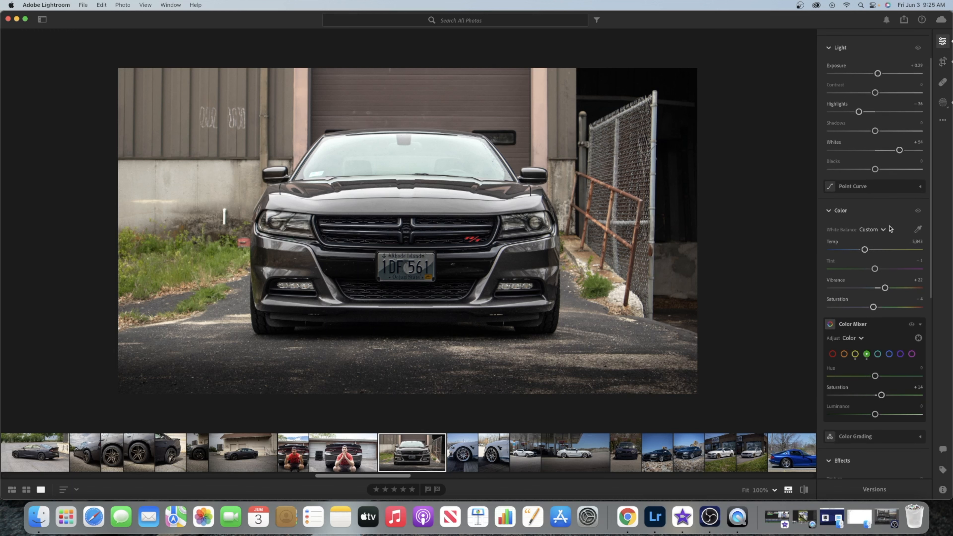
pyautogui.scroll(-3, 873, 296)
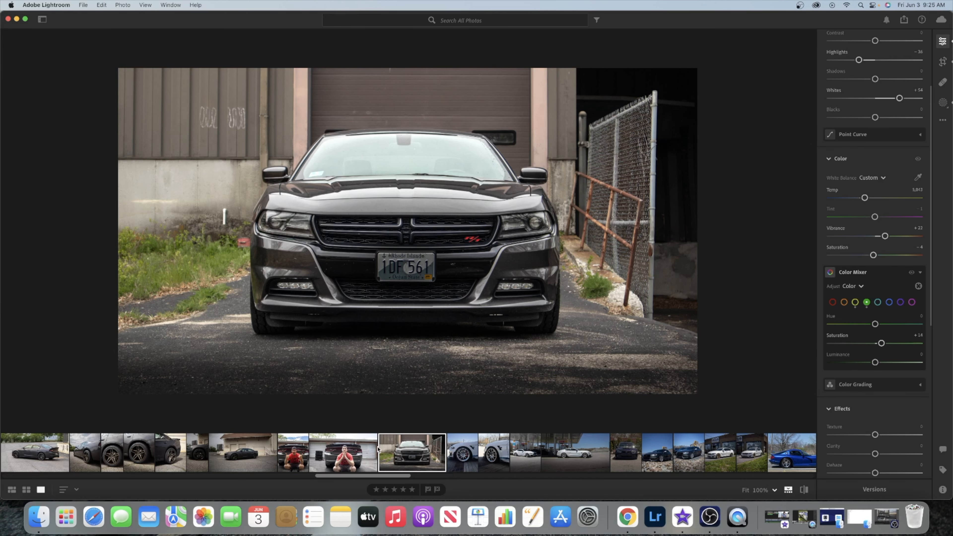
pyautogui.hscroll(-10, 378, 449)
pyautogui.hscroll(-10, 403, 451)
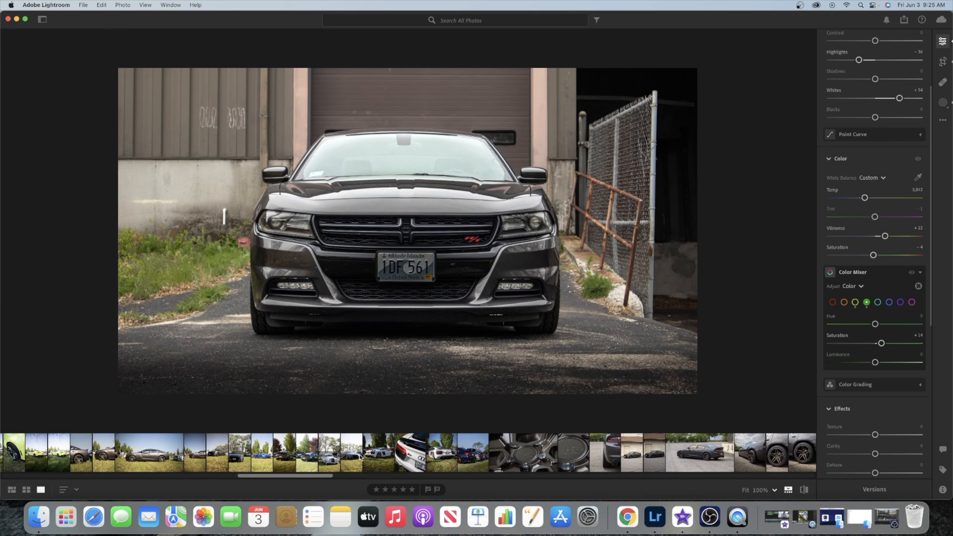
pyautogui.click(287, 456)
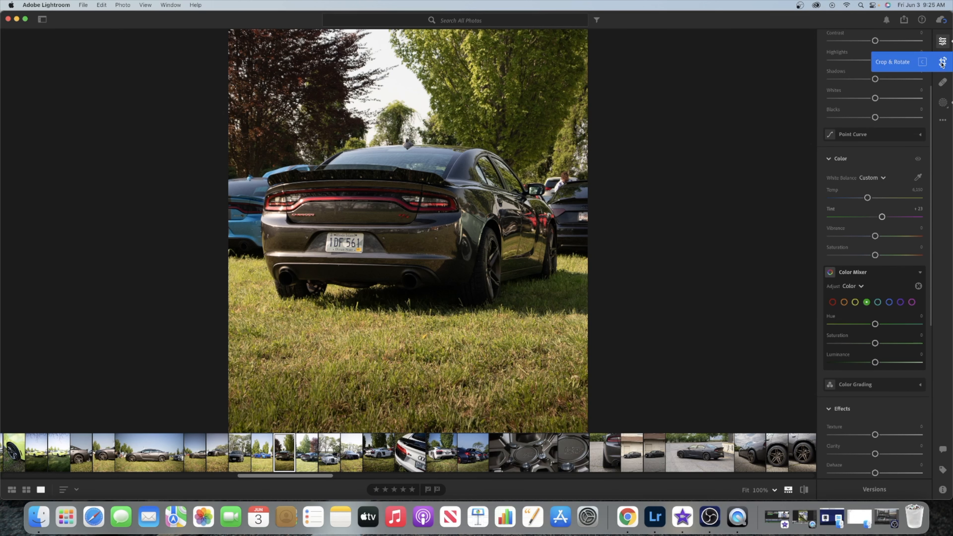
# Crop the photo to a 4 x 5 ratio, enlarge the frame to full width and reposition it around the car
pyautogui.click(944, 63)
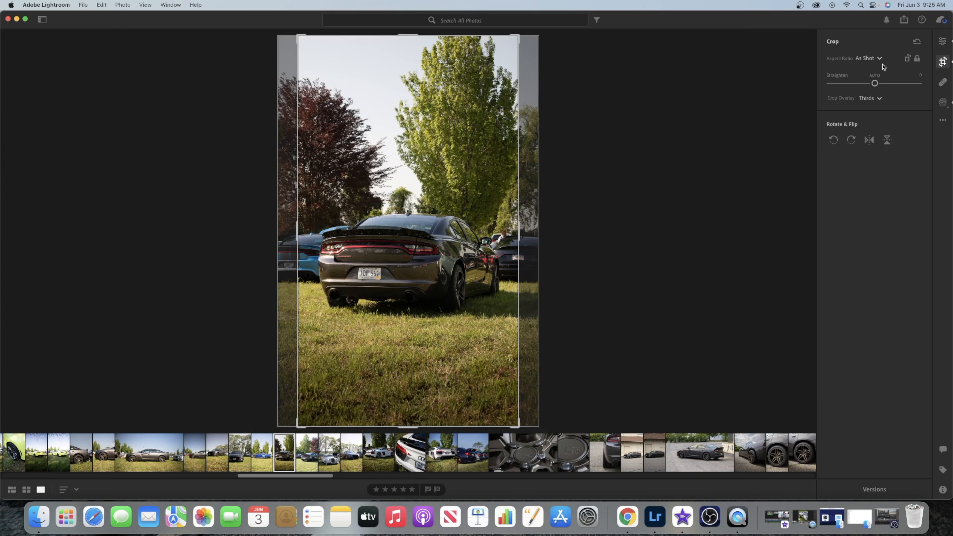
pyautogui.click(875, 59)
pyautogui.click(865, 161)
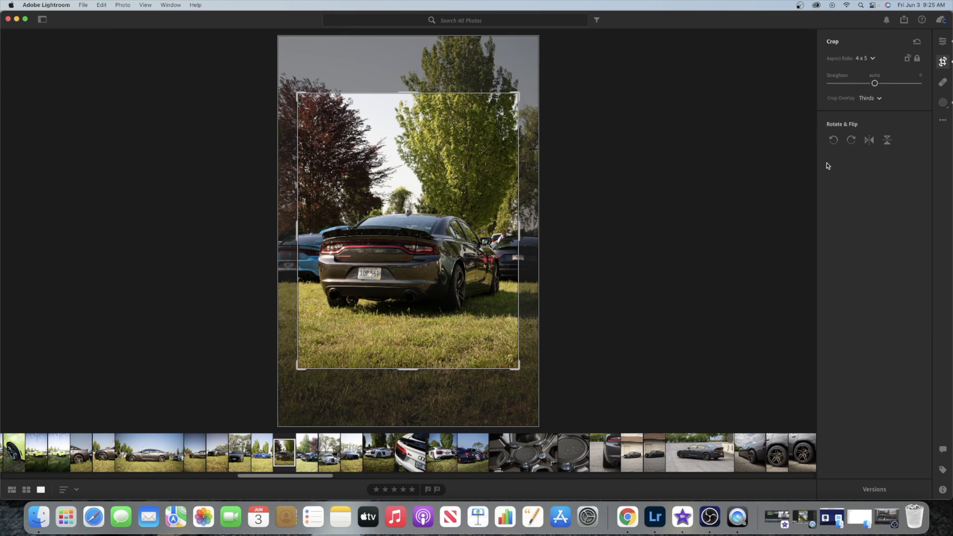
pyautogui.moveTo(298, 96); pyautogui.dragTo(287, 81)
pyautogui.moveTo(527, 382); pyautogui.dragTo(550, 408)
pyautogui.moveTo(453, 302); pyautogui.dragTo(452, 272)
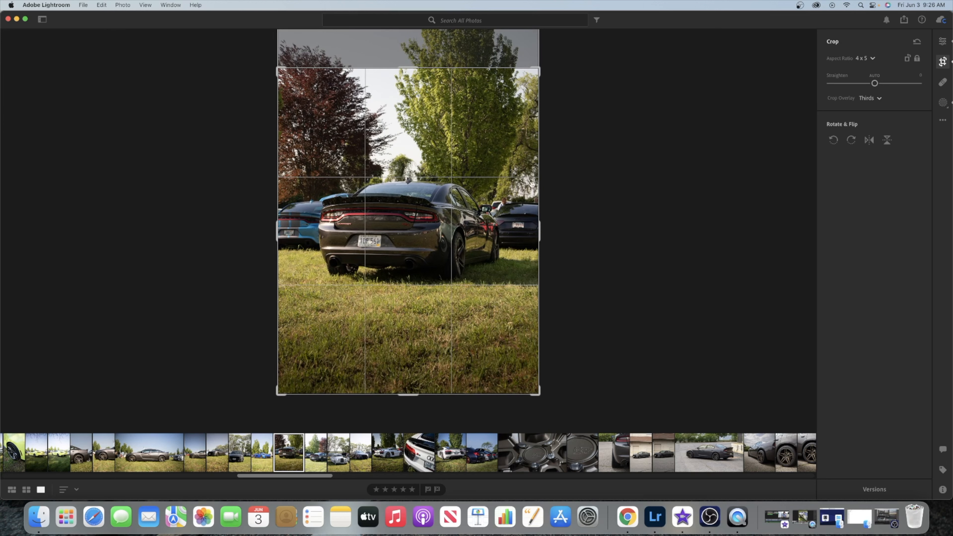
pyautogui.click(943, 41)
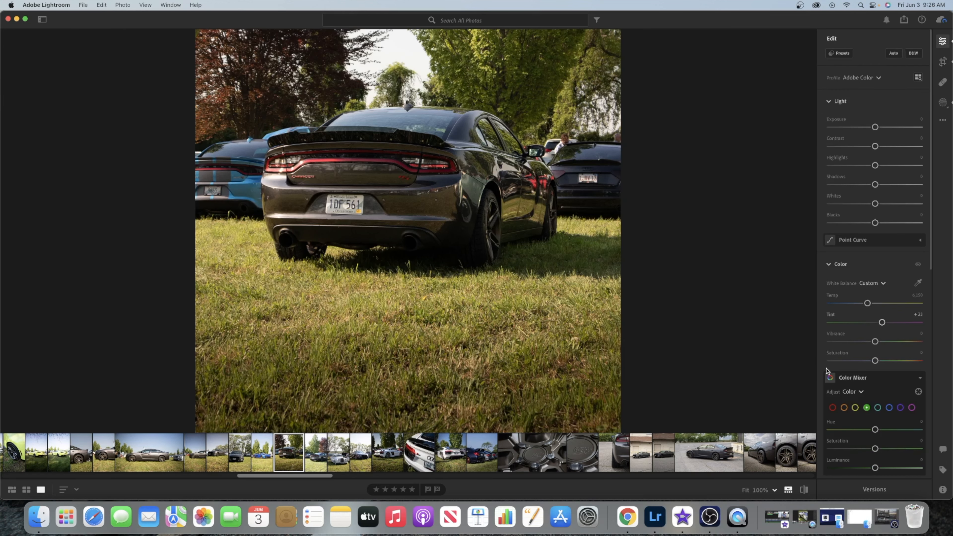
pyautogui.click(746, 490)
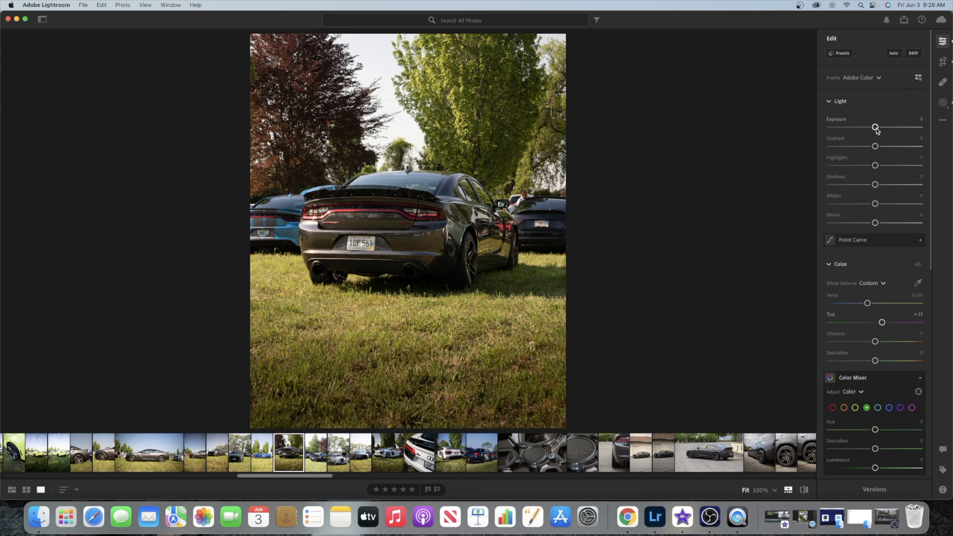
# Set the photo's exposure to +0.35, highlights to -70, shadows to +39 and whites to +5
pyautogui.moveTo(876, 129); pyautogui.dragTo(879, 130)
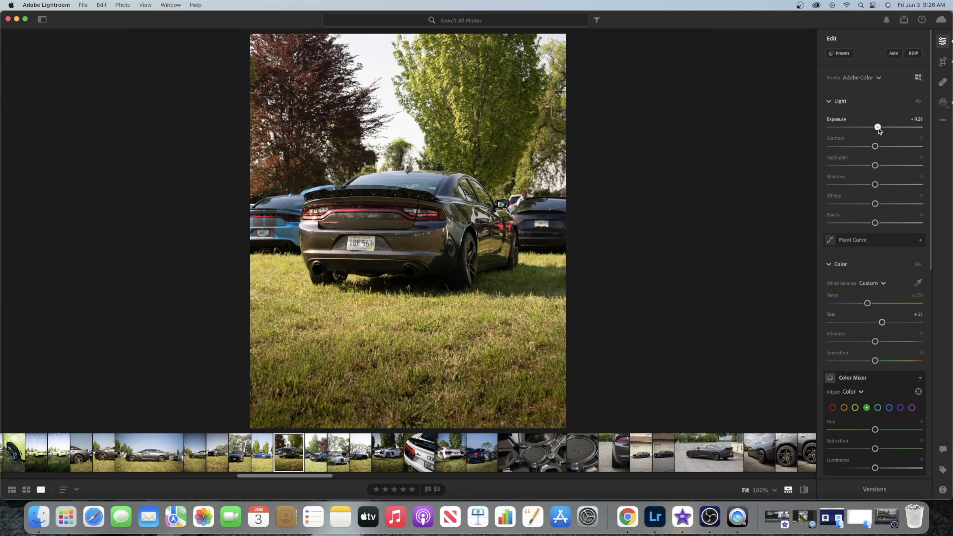
pyautogui.moveTo(880, 129); pyautogui.dragTo(879, 129)
pyautogui.moveTo(876, 166); pyautogui.dragTo(844, 166)
pyautogui.moveTo(876, 186); pyautogui.dragTo(920, 186)
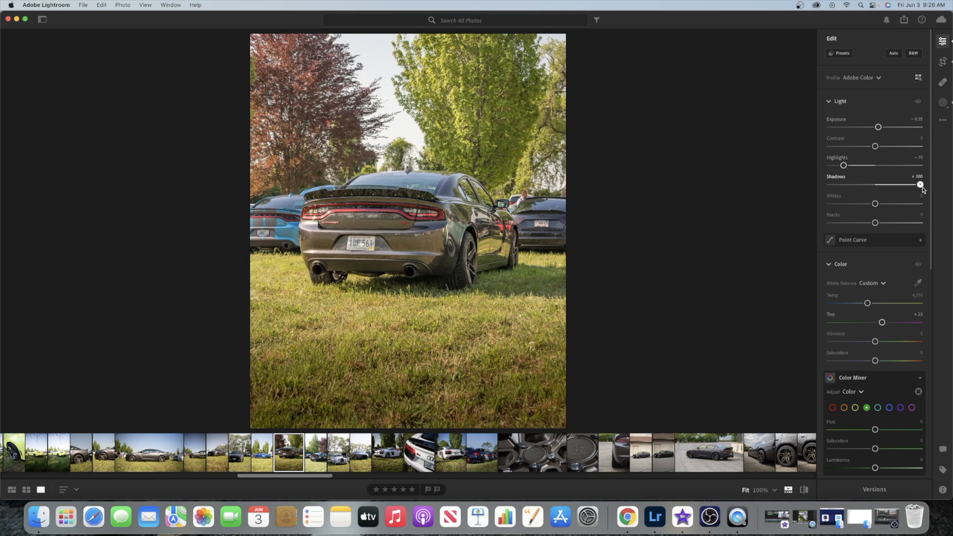
pyautogui.moveTo(920, 185); pyautogui.dragTo(880, 205)
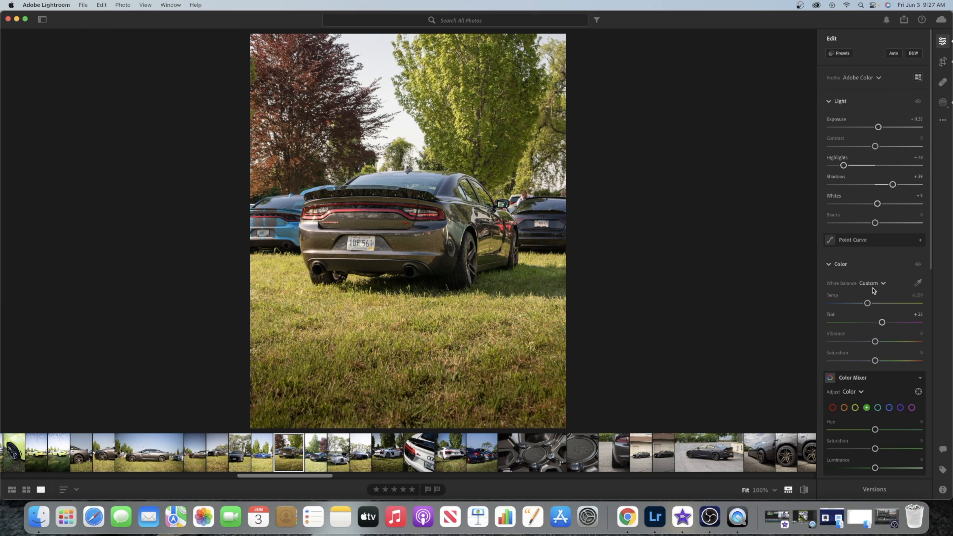
# Cool the white balance temperature to 5,245 and set the photo's overall saturation to +5
pyautogui.scroll(-3, 873, 291)
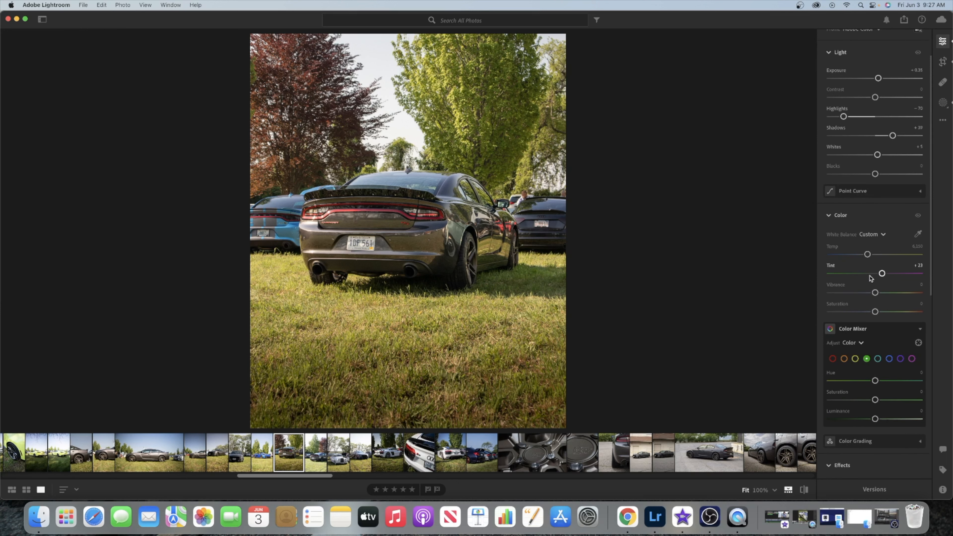
pyautogui.moveTo(867, 257); pyautogui.dragTo(861, 257)
pyautogui.moveTo(861, 255); pyautogui.dragTo(860, 255)
pyautogui.moveTo(874, 313); pyautogui.dragTo(879, 315)
# Set the Color Mixer's yellow saturation to -33 and green saturation to +20
pyautogui.click(856, 359)
pyautogui.moveTo(876, 400); pyautogui.dragTo(861, 401)
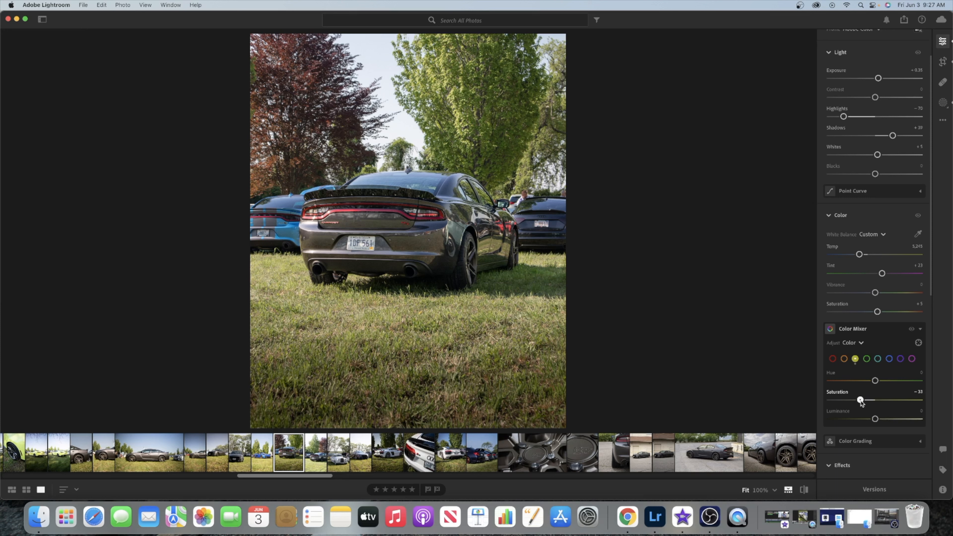
pyautogui.click(867, 359)
pyautogui.moveTo(877, 401); pyautogui.dragTo(884, 401)
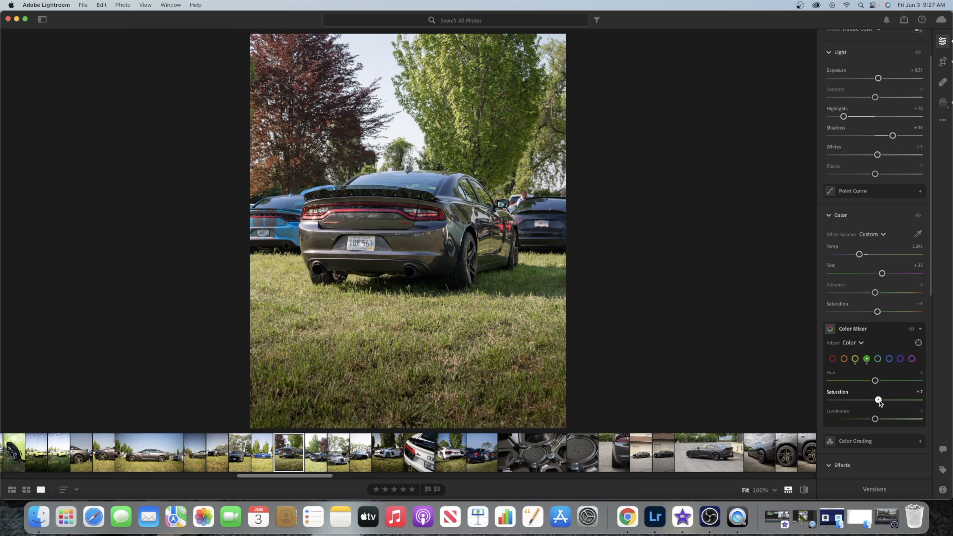
# Add a Select Subject mask on the car and set its exposure to -0.16, shadows to +15 and highlights to -100
pyautogui.click(941, 104)
pyautogui.click(799, 50)
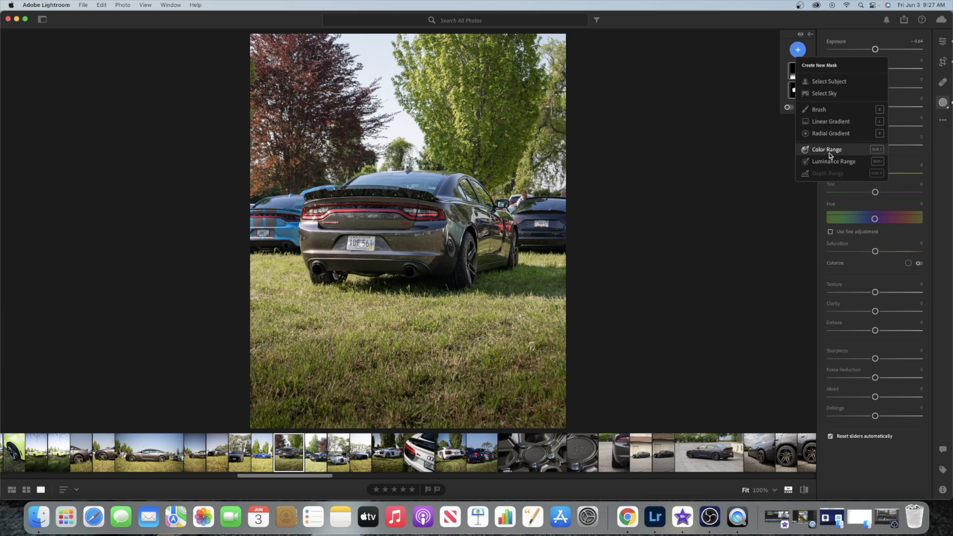
pyautogui.click(831, 84)
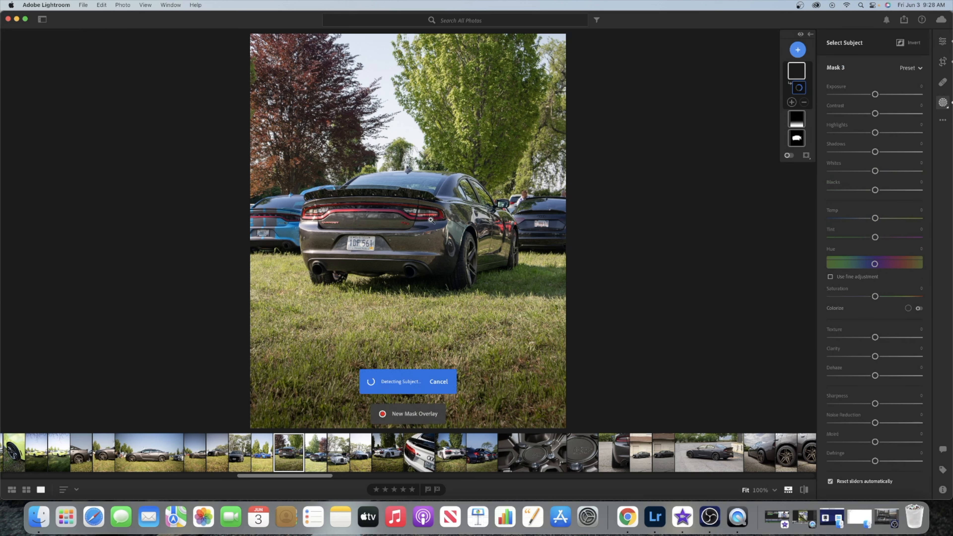
pyautogui.moveTo(875, 95); pyautogui.dragTo(877, 94)
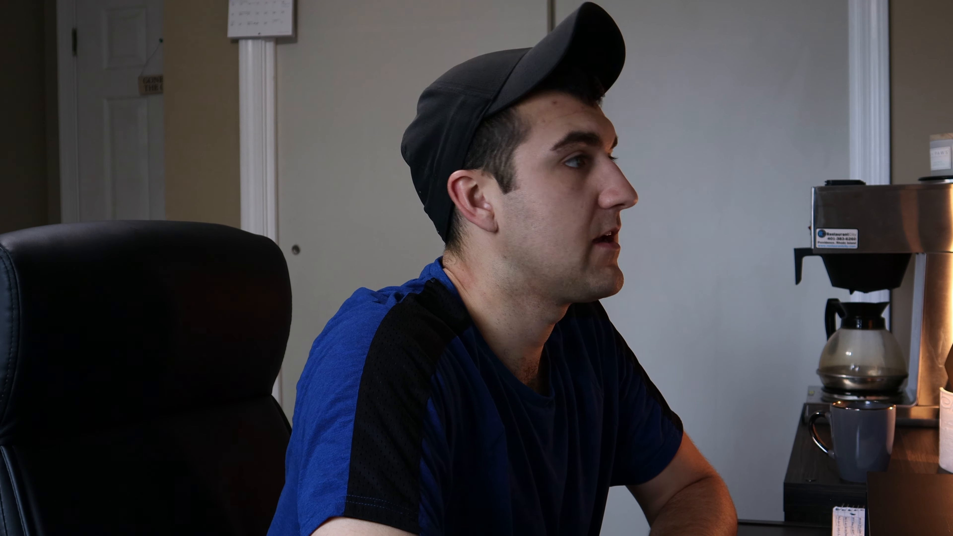
pyautogui.moveTo(843, 134); pyautogui.dragTo(831, 134)
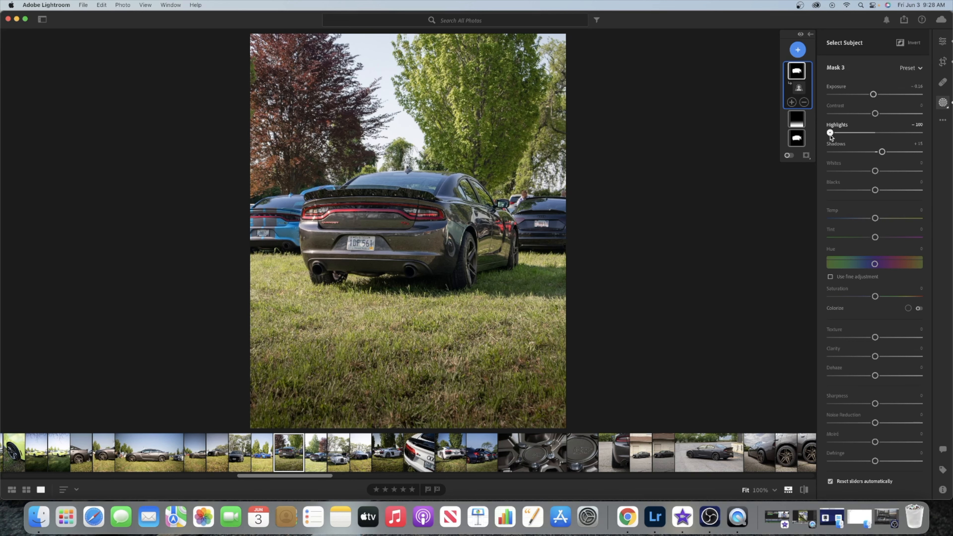
pyautogui.click(799, 87)
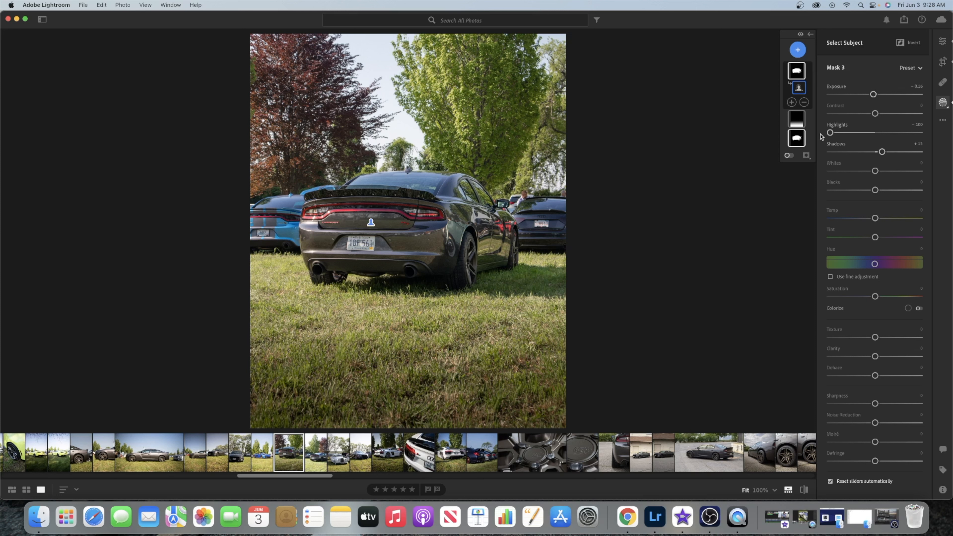
pyautogui.moveTo(830, 132)
pyautogui.mouseDown()
pyautogui.moveTo(865, 136)
pyautogui.moveTo(828, 135)
pyautogui.mouseUp()
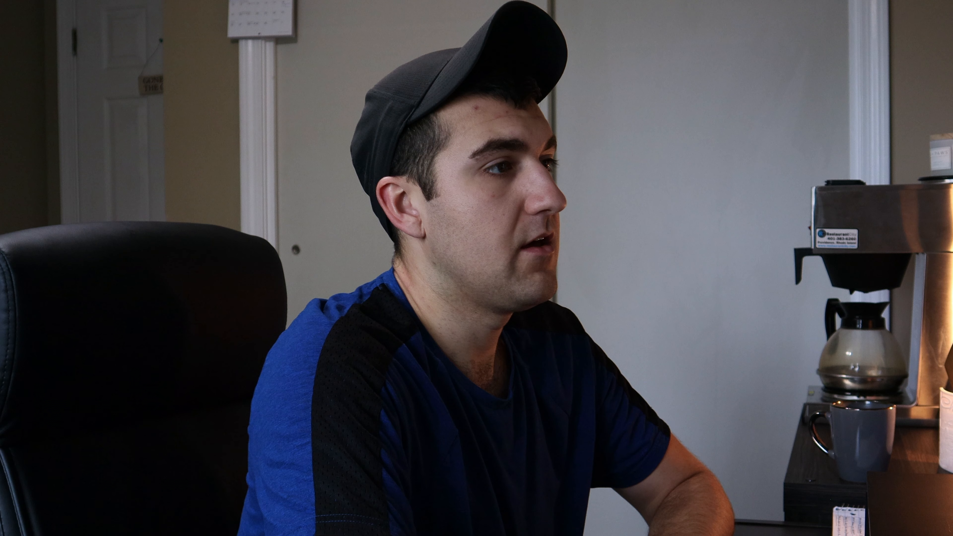
# Set the car's Mask 3 blacks to -3, saturation to +5 and texture to +21
pyautogui.moveTo(875, 190); pyautogui.dragTo(874, 190)
pyautogui.moveTo(875, 296); pyautogui.dragTo(878, 296)
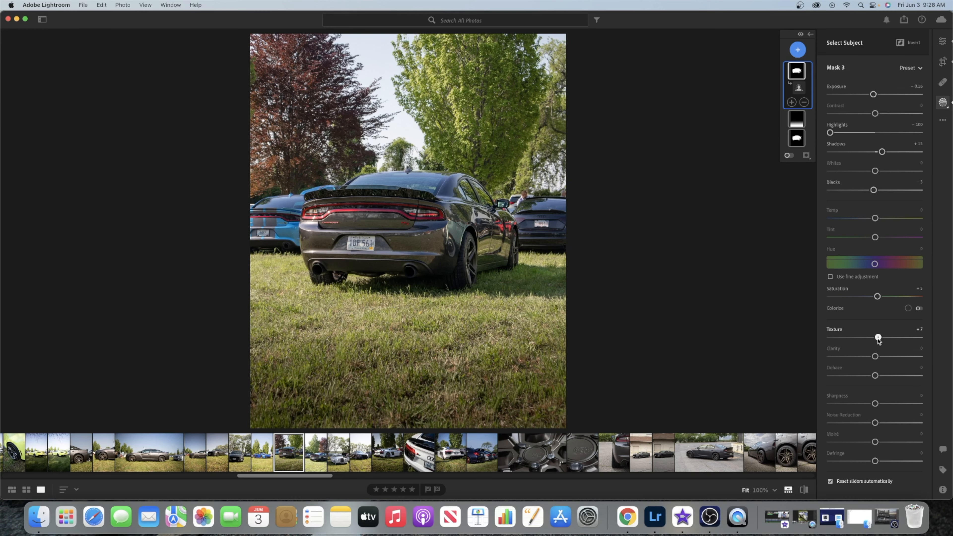
pyautogui.moveTo(877, 338)
pyautogui.mouseDown()
pyautogui.moveTo(912, 339)
pyautogui.moveTo(881, 338)
pyautogui.moveTo(886, 345)
pyautogui.mouseUp()
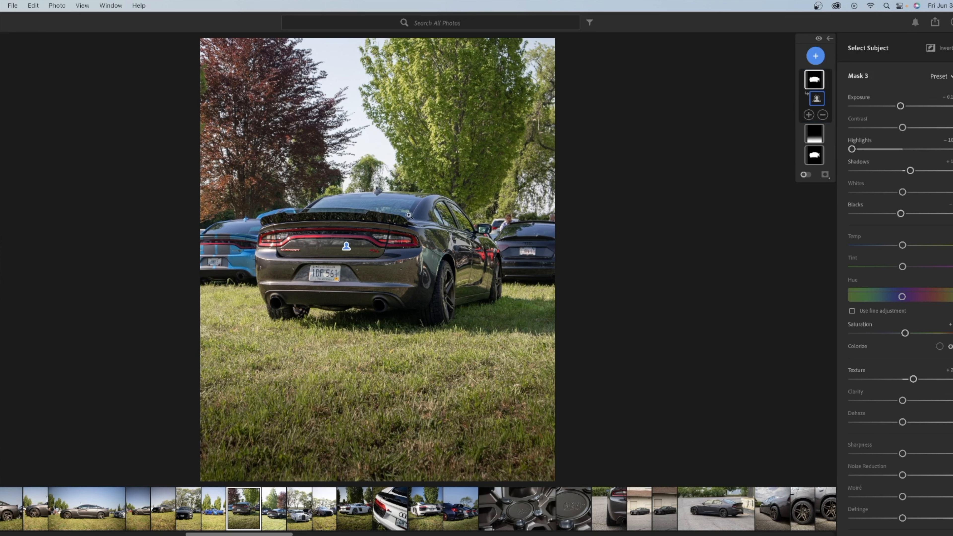
# Set the clarity of the car's Mask 3 to +24 and its sharpness to +18
pyautogui.moveTo(903, 400); pyautogui.dragTo(912, 404)
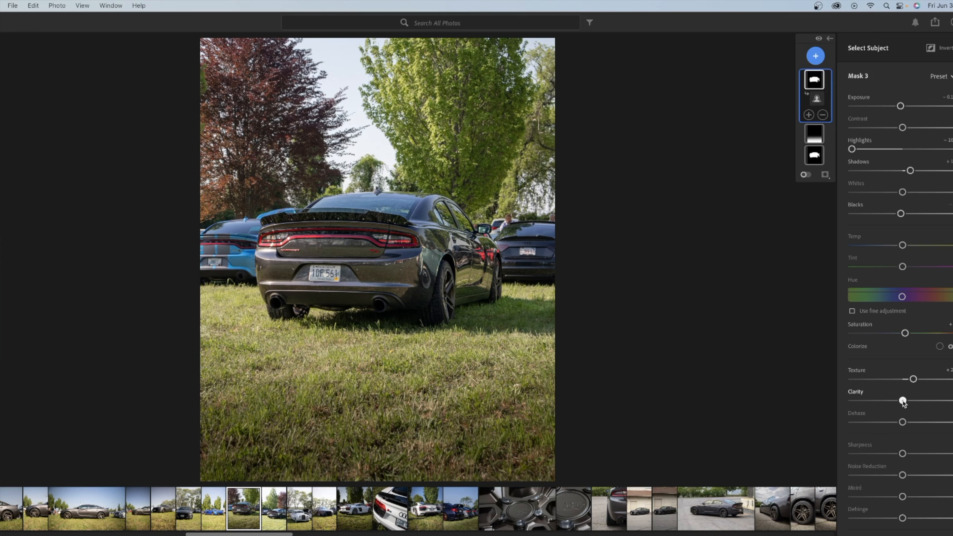
pyautogui.moveTo(882, 357); pyautogui.dragTo(886, 357)
pyautogui.moveTo(876, 404); pyautogui.dragTo(883, 403)
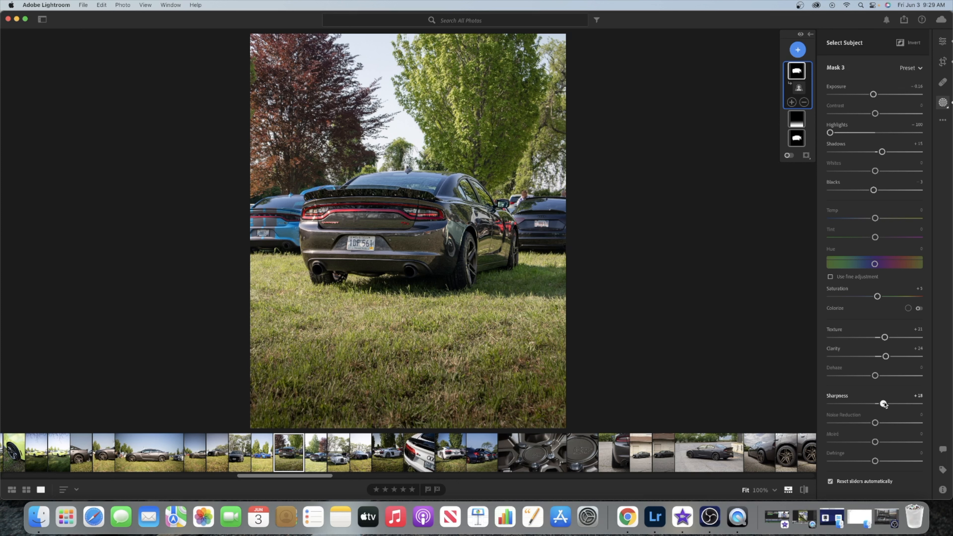
pyautogui.moveTo(884, 403); pyautogui.dragTo(884, 403)
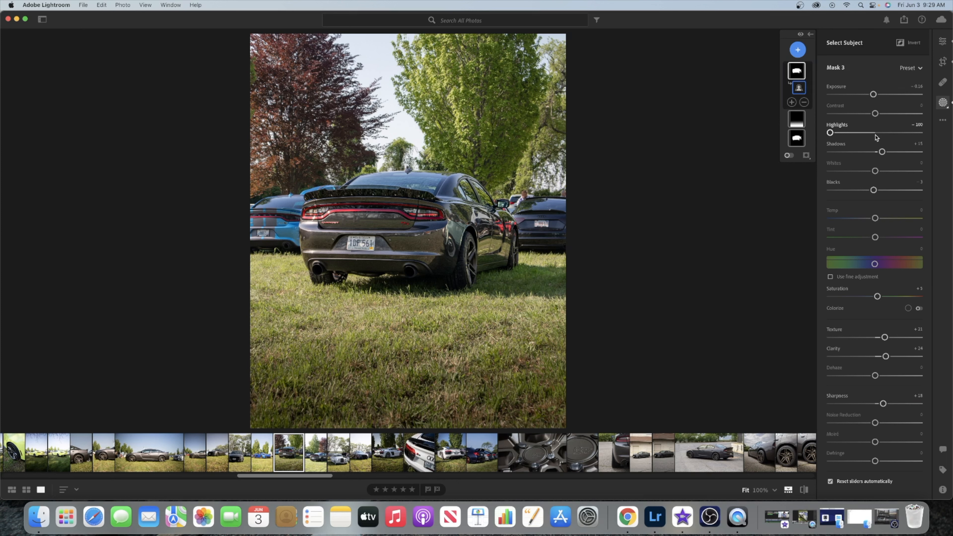
# View the photo at 33% and reposition the 4 x 5 crop so the car sits slightly lower in the frame
pyautogui.click(943, 41)
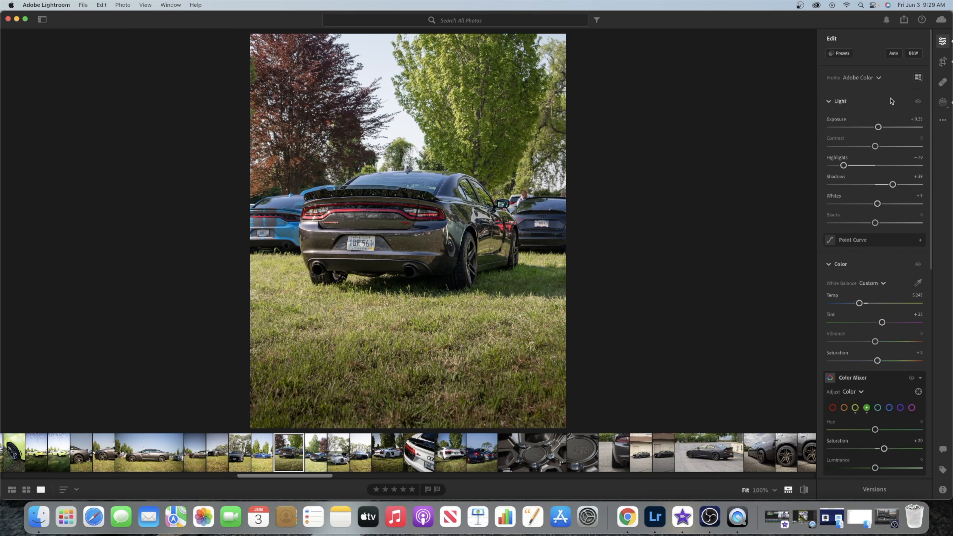
pyautogui.click(775, 490)
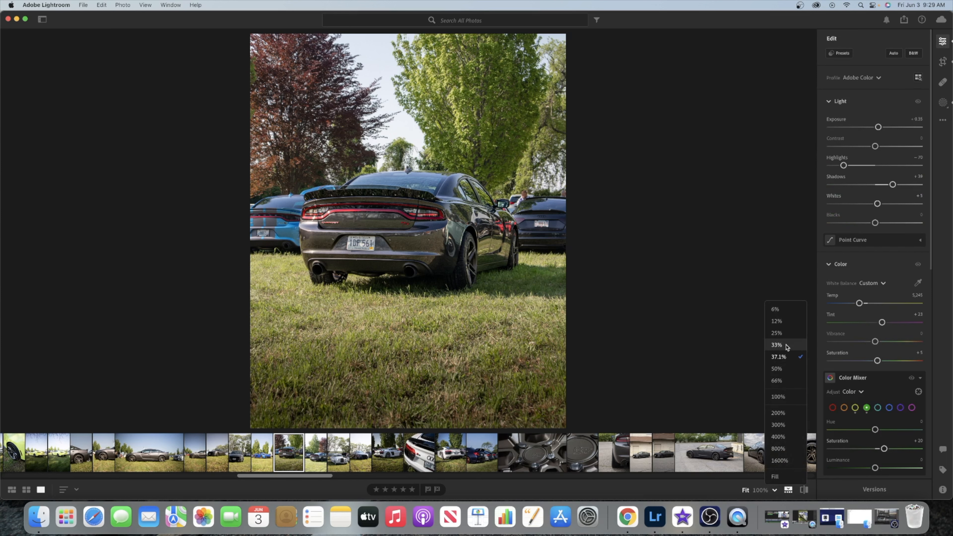
pyautogui.click(777, 344)
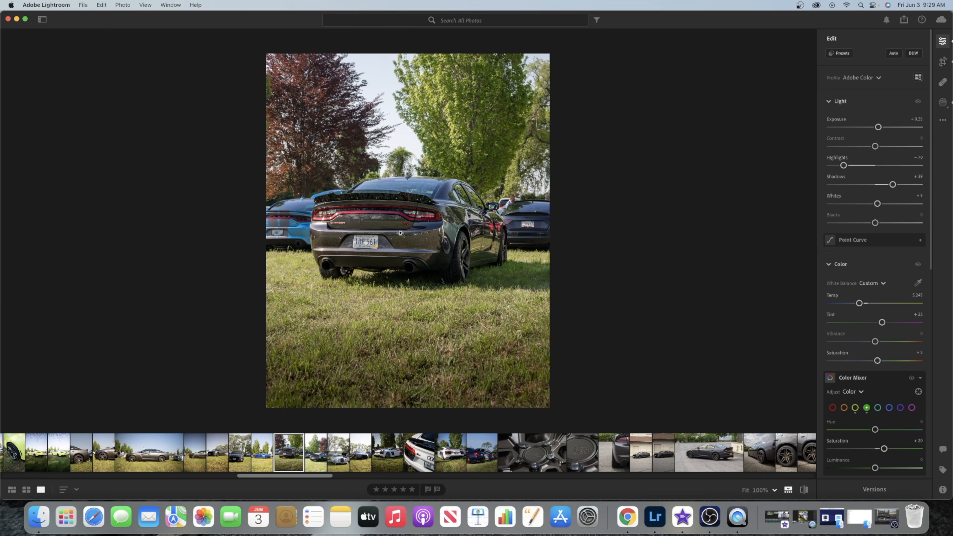
pyautogui.press('c')
pyautogui.moveTo(417, 214); pyautogui.dragTo(416, 224)
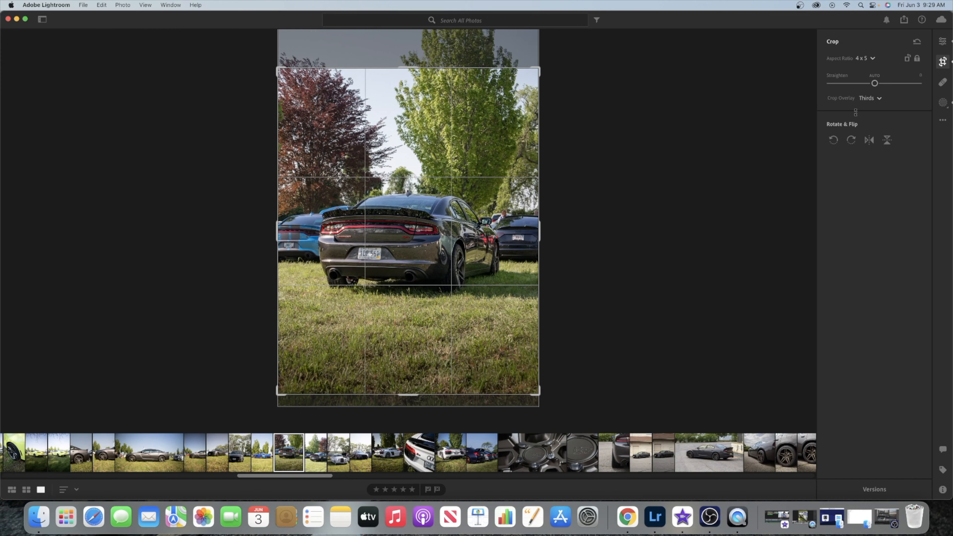
pyautogui.click(945, 43)
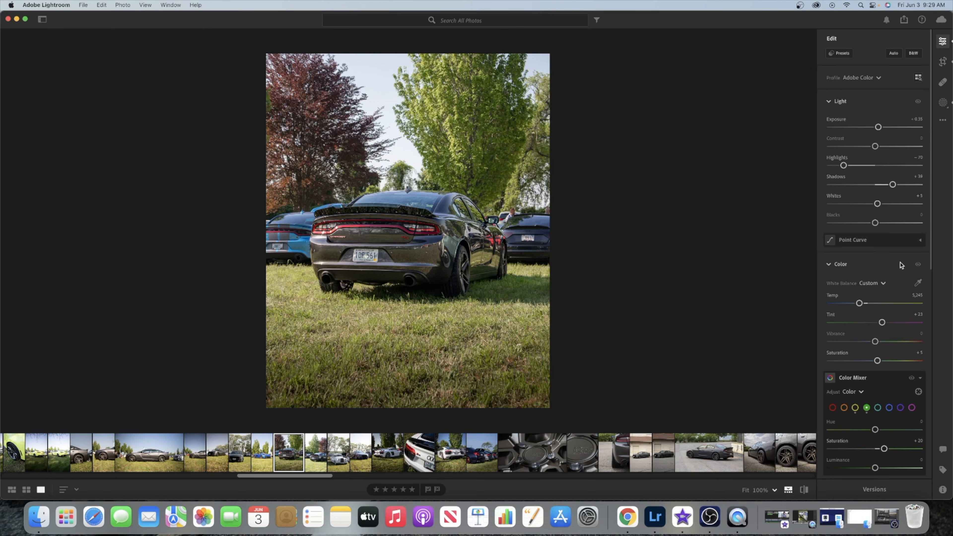
# Add a linear gradient mask over the foreground grass, fading out just below the car
pyautogui.click(943, 103)
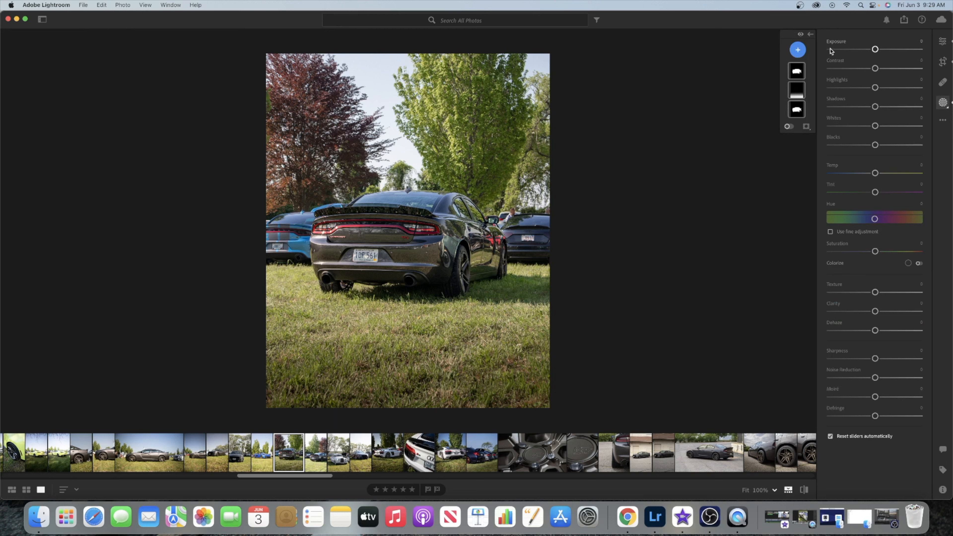
pyautogui.click(799, 49)
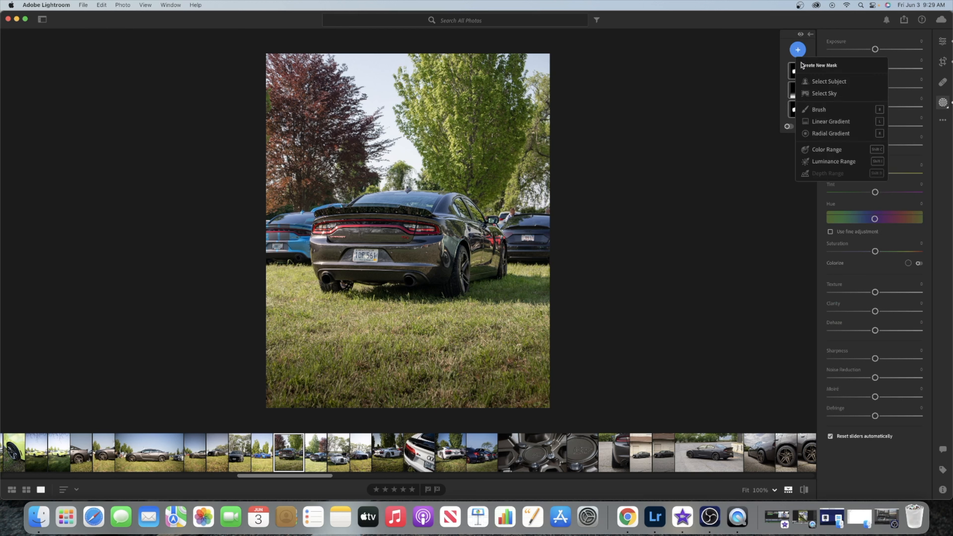
pyautogui.click(831, 121)
pyautogui.moveTo(343, 401); pyautogui.dragTo(341, 292)
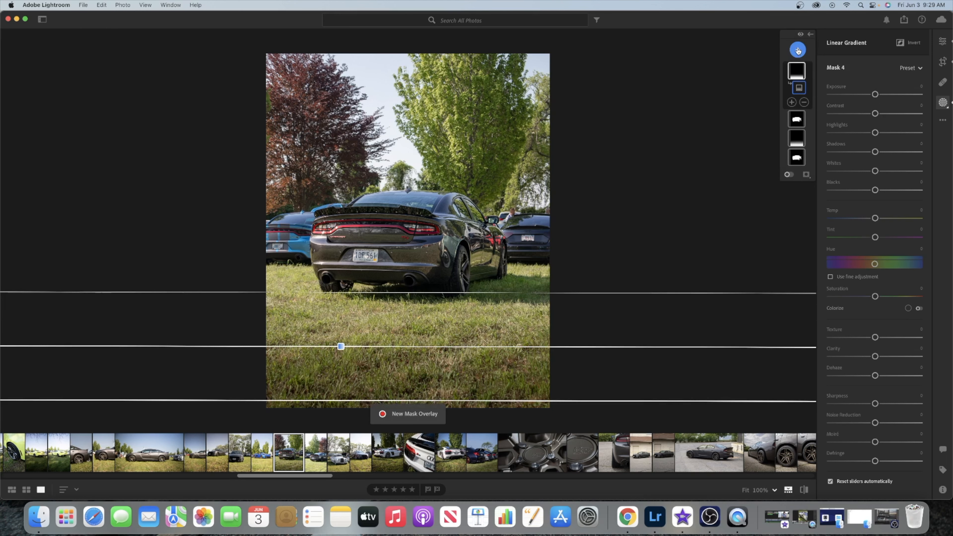
# Lower the grass gradient's exposure, and add a slanted linear gradient mask over the sky and trees with exposure -0.32
pyautogui.click(798, 49)
pyautogui.click(829, 123)
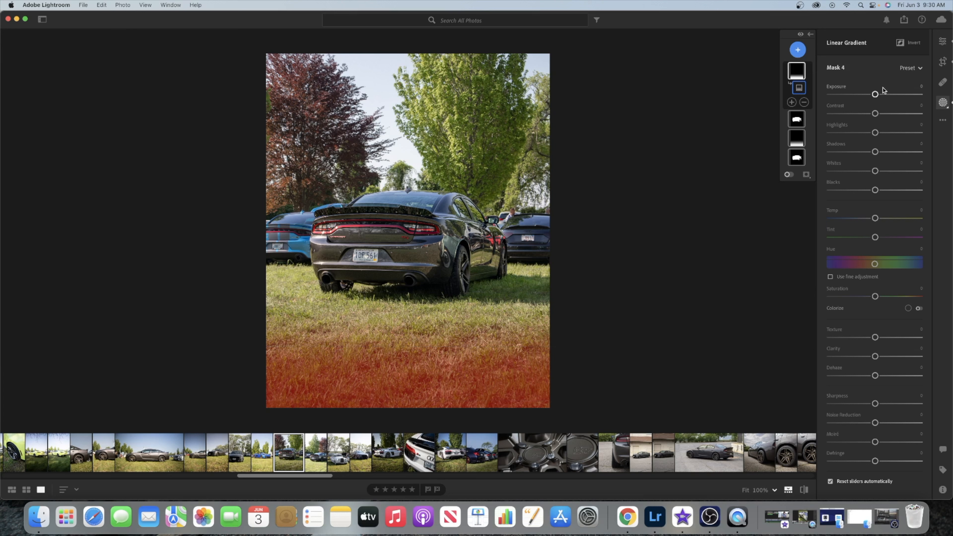
pyautogui.moveTo(876, 94); pyautogui.dragTo(871, 96)
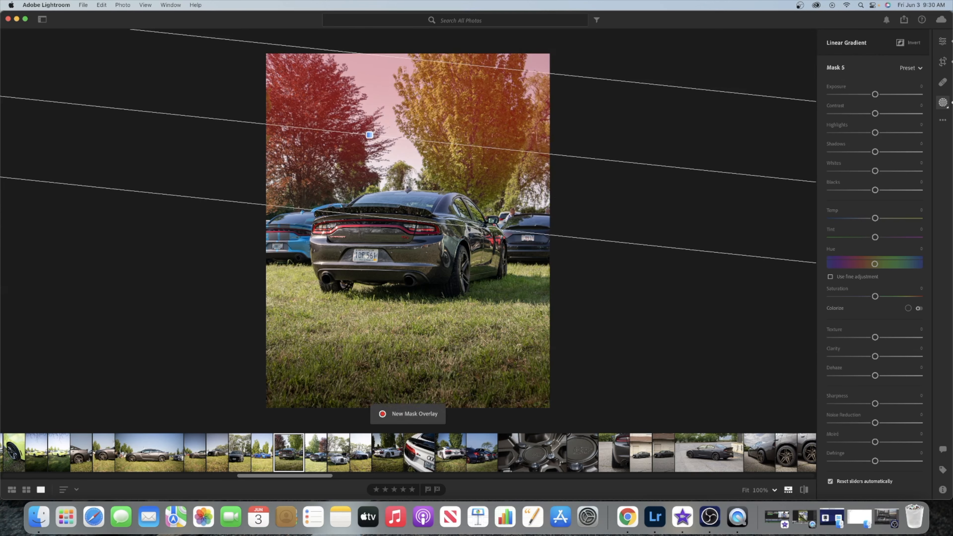
pyautogui.moveTo(876, 95); pyautogui.dragTo(874, 95)
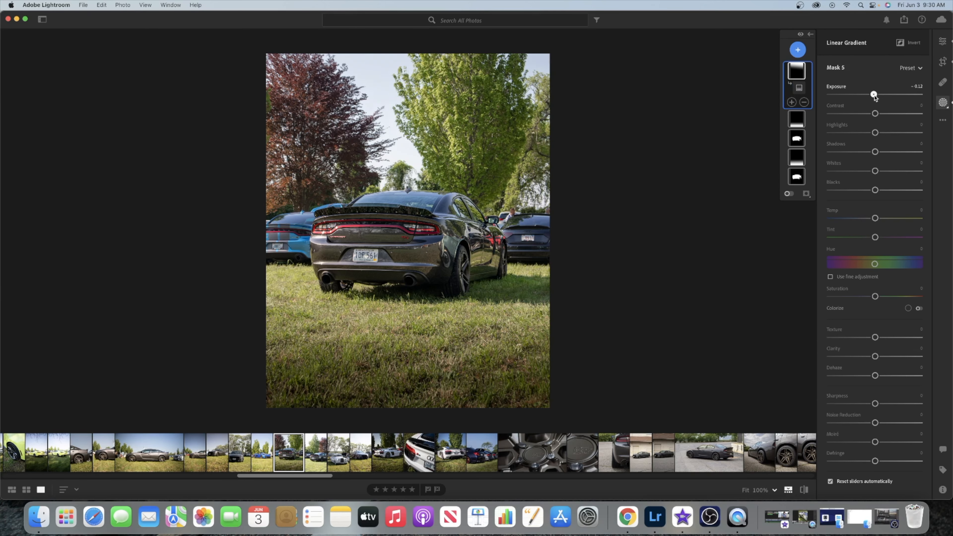
# Select the car's Mask 1 and raise its exposure to +0.28
pyautogui.click(797, 147)
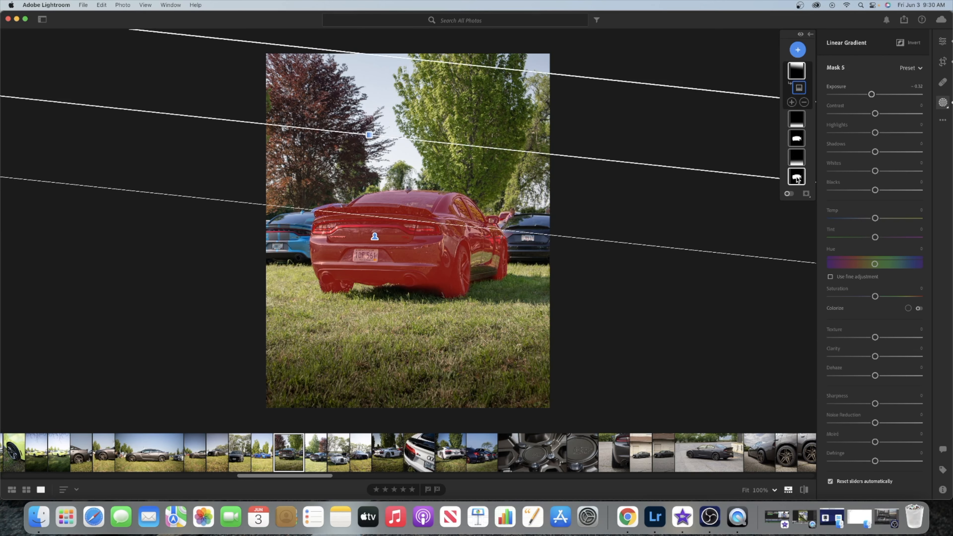
pyautogui.moveTo(876, 95); pyautogui.dragTo(877, 95)
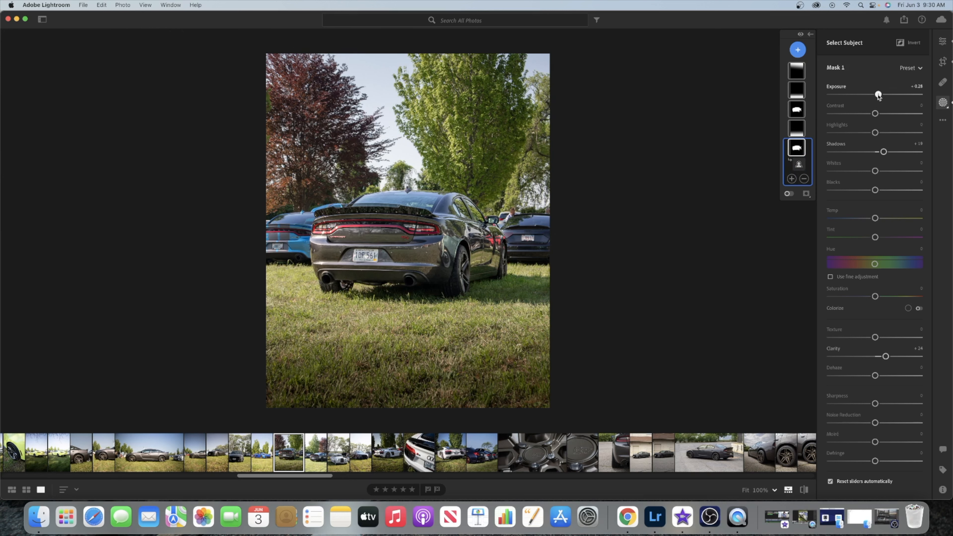